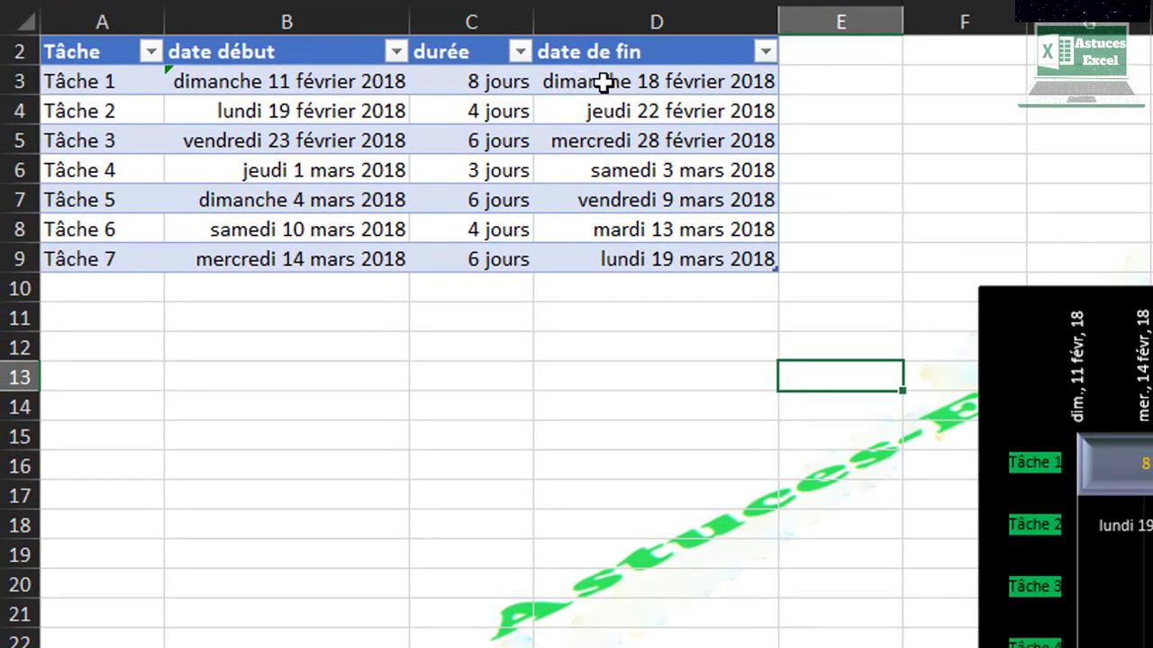
# Step: Change the date de fin formula in D3 to =SERIE.JOUR.OUVRE(B3;C3-1) so that it counts working days only
pyautogui.click(602, 82)
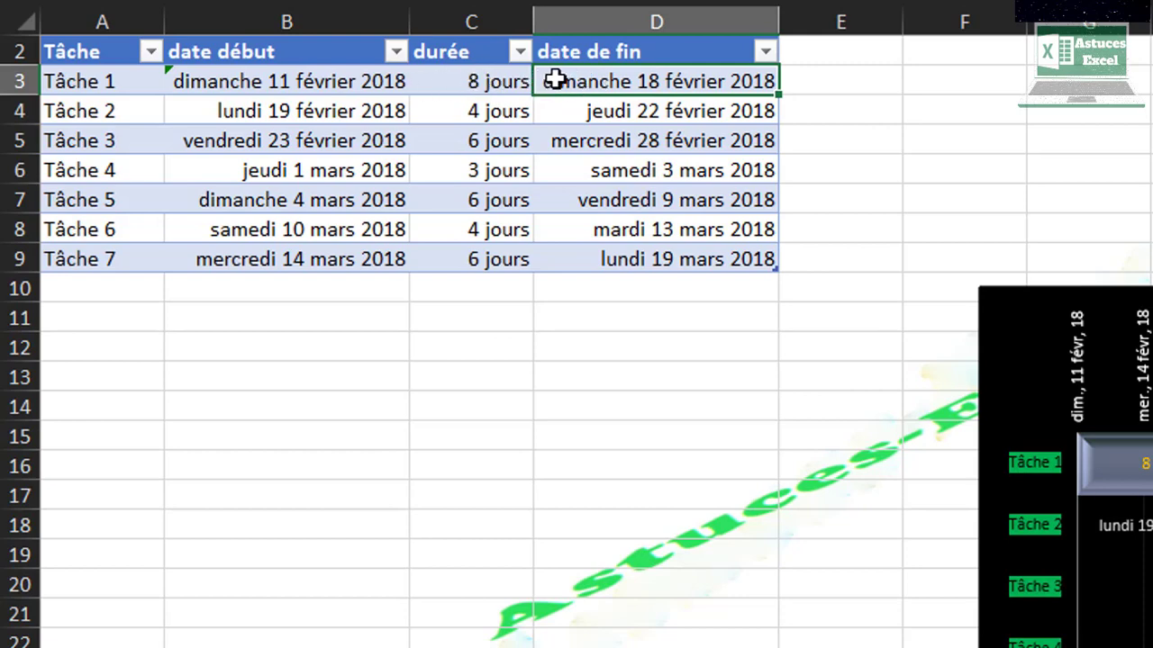
pyautogui.doubleClick(551, 80)
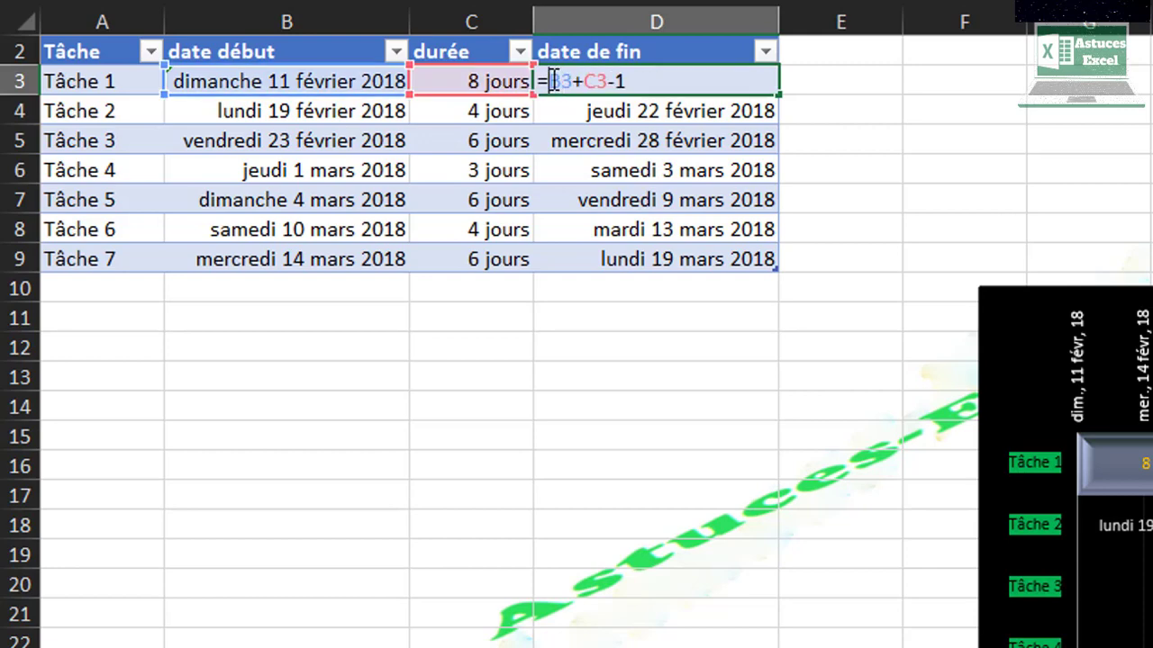
pyautogui.write('se')
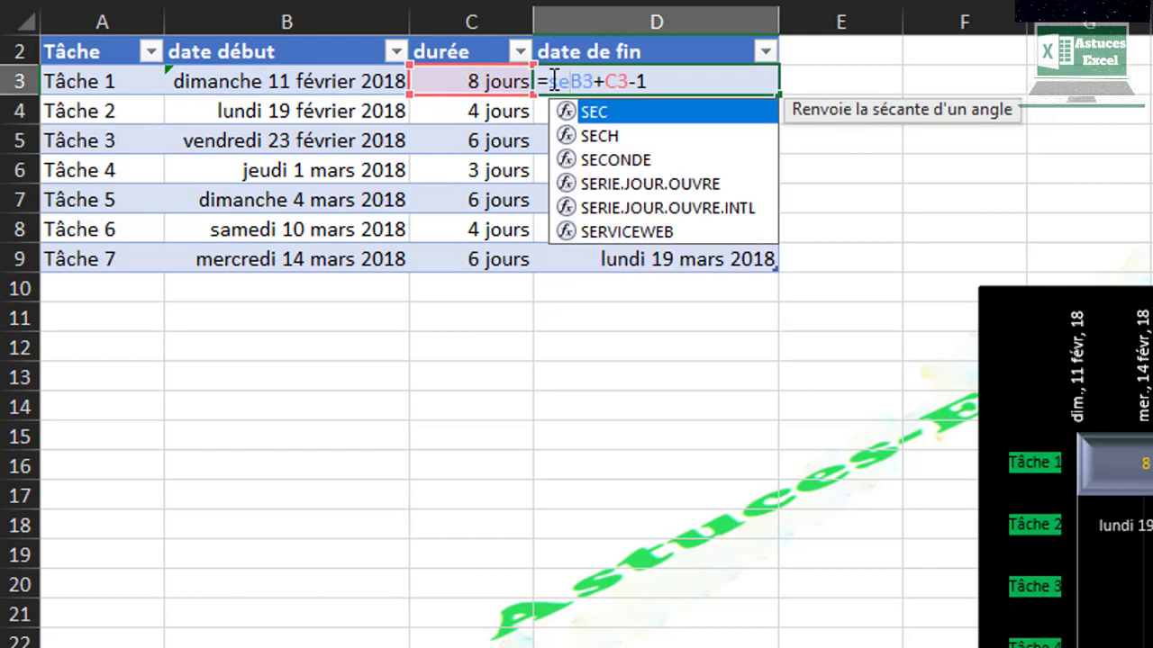
pyautogui.write('ri')
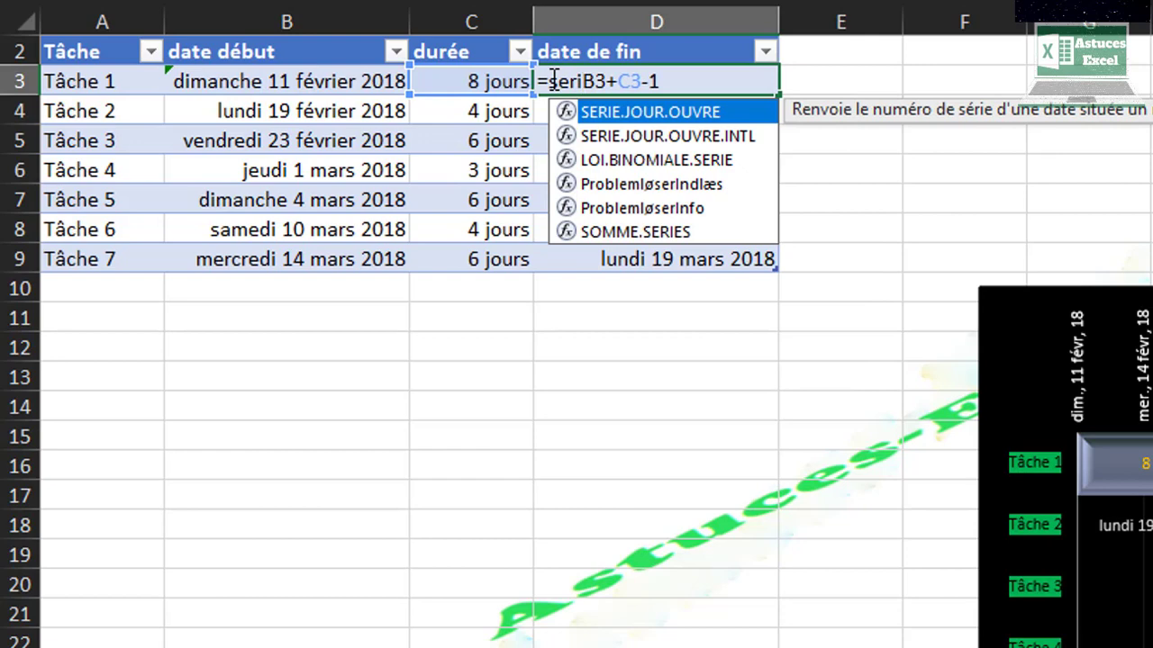
pyautogui.doubleClick(668, 122)
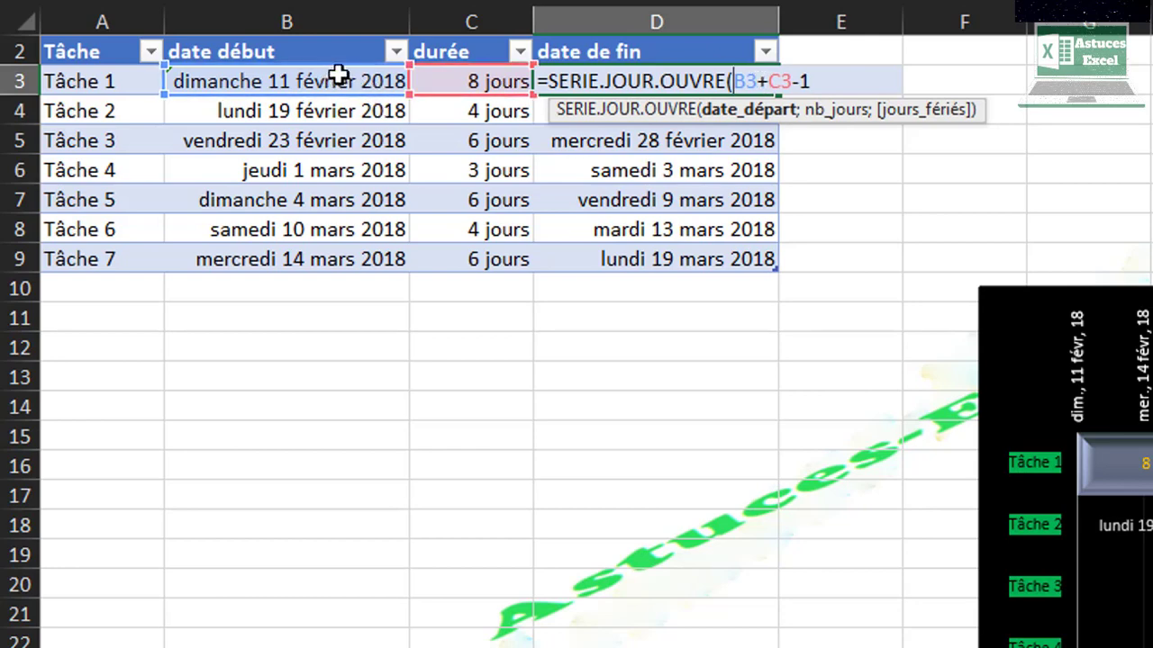
pyautogui.click(758, 81)
pyautogui.write(';')
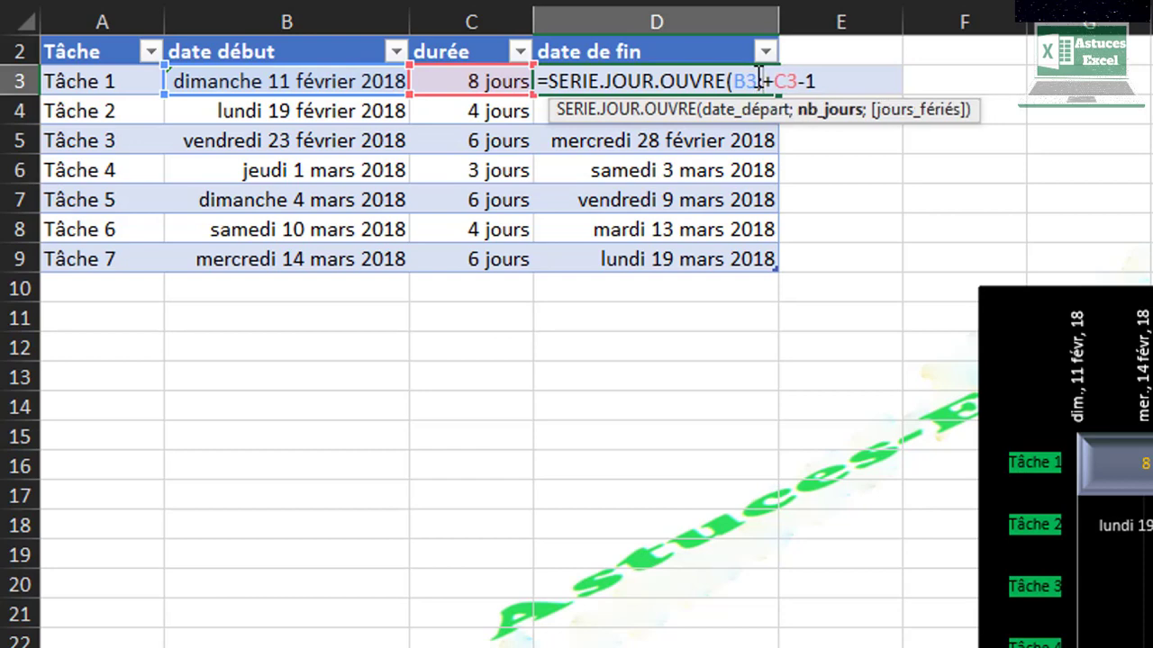
pyautogui.press('Delete')
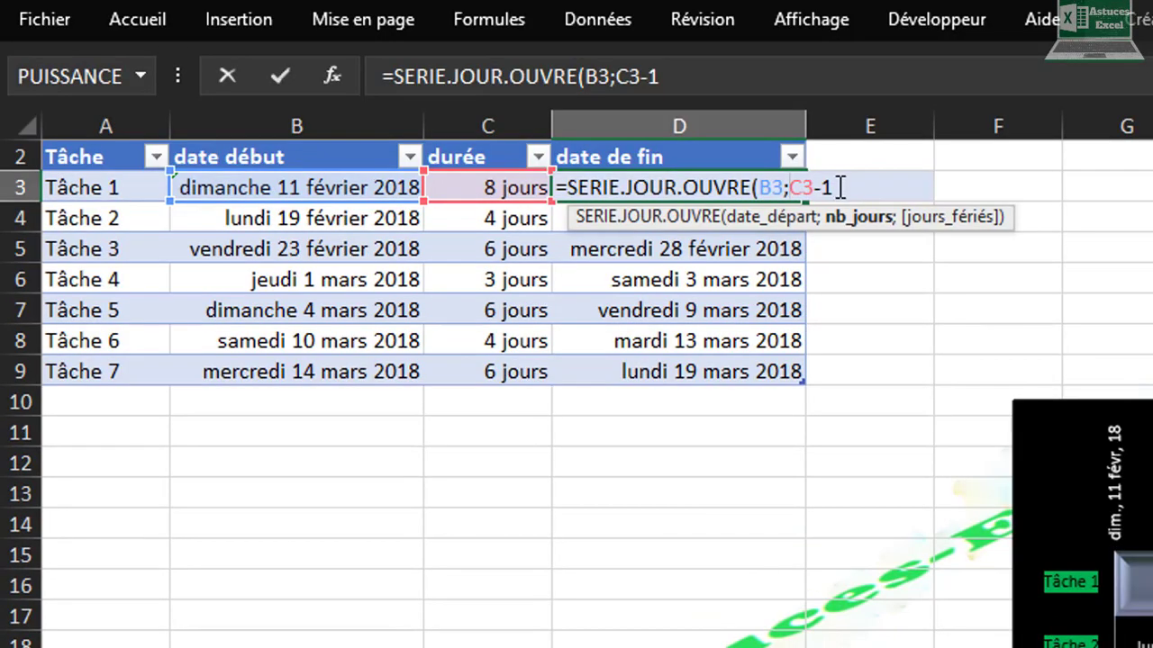
pyautogui.write(')')
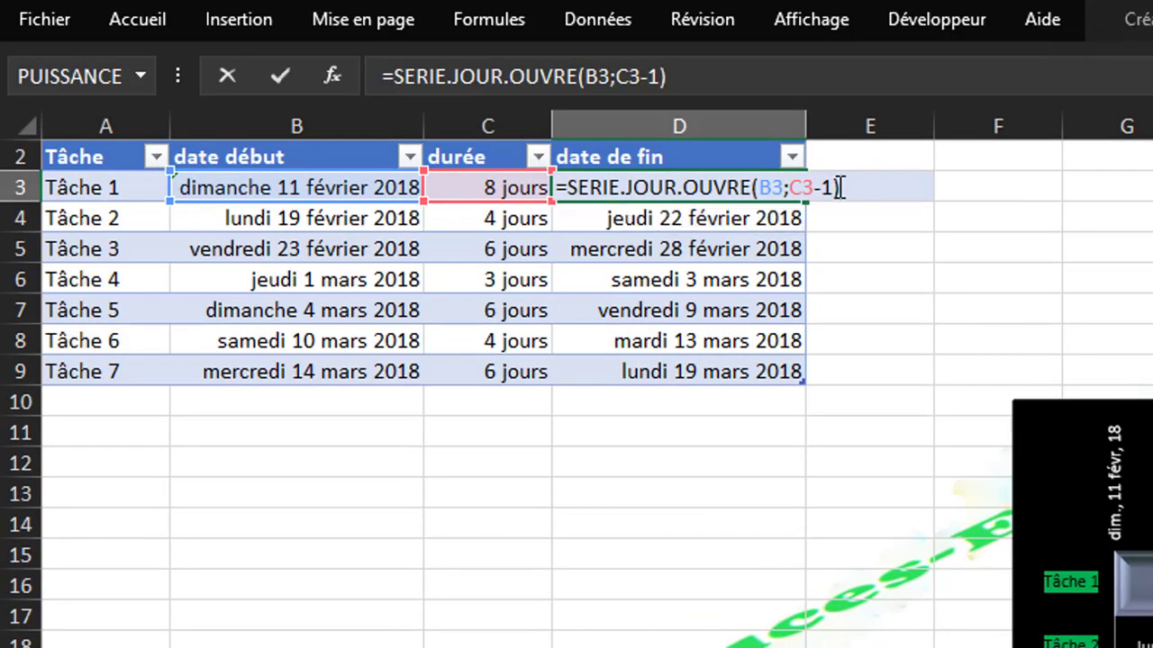
pyautogui.press('Return')
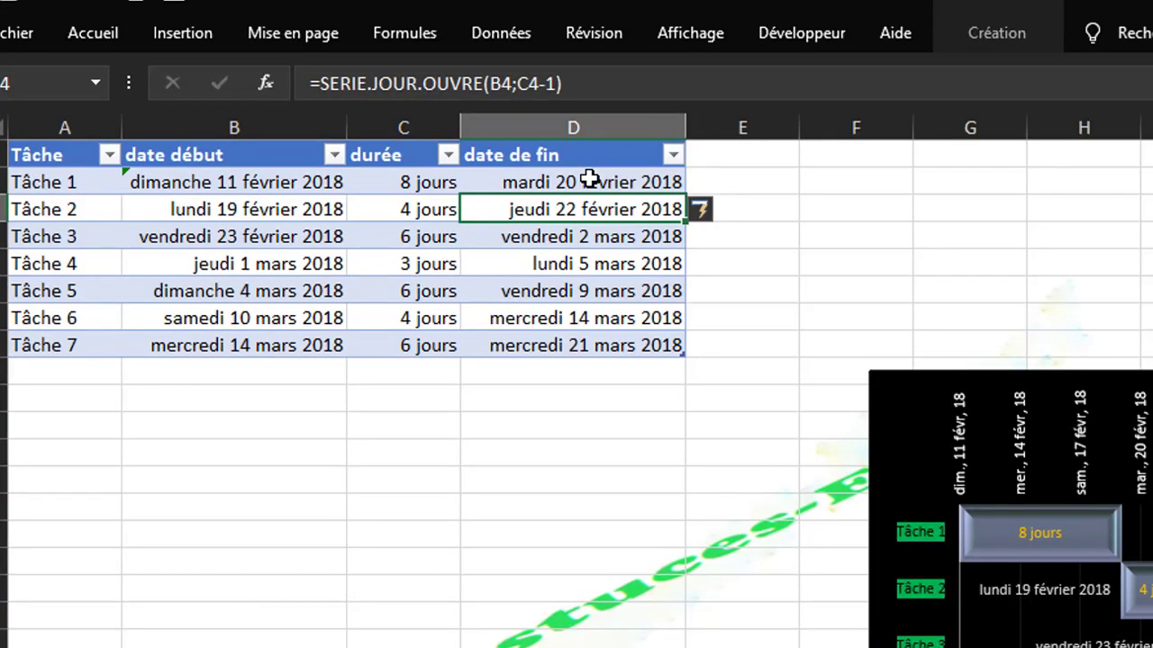
pyautogui.click(588, 182)
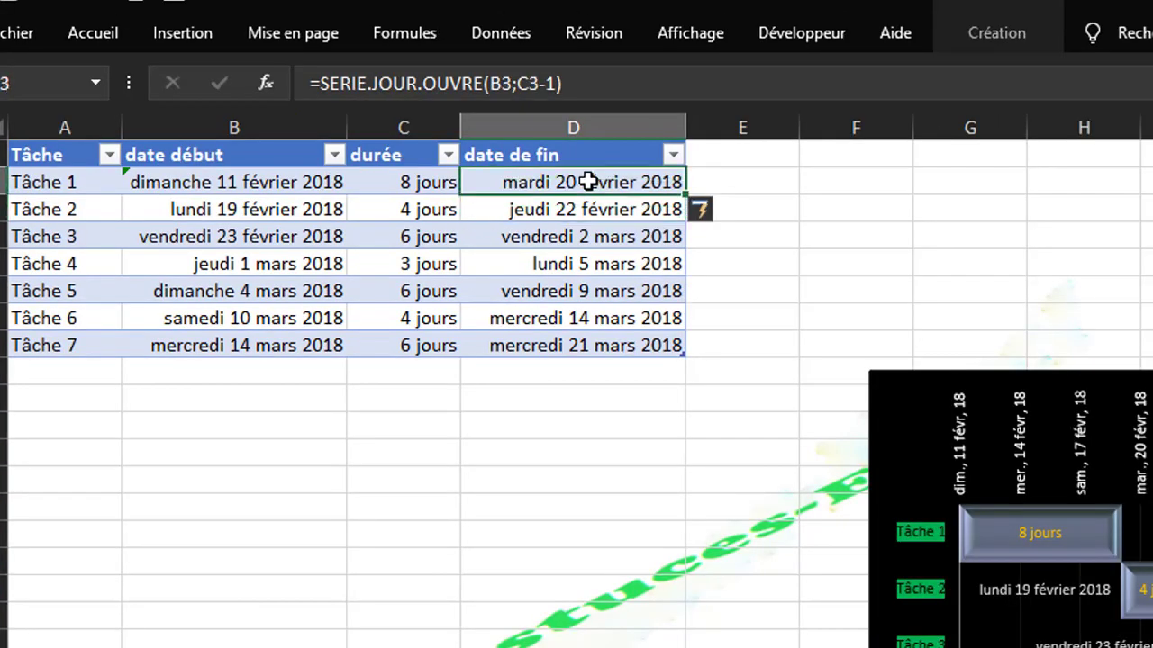
# Step: Change the date début formula of Tâche 2 in B4 to =SERIE.JOUR.OUVRE(B3;C3)
pyautogui.click(269, 209)
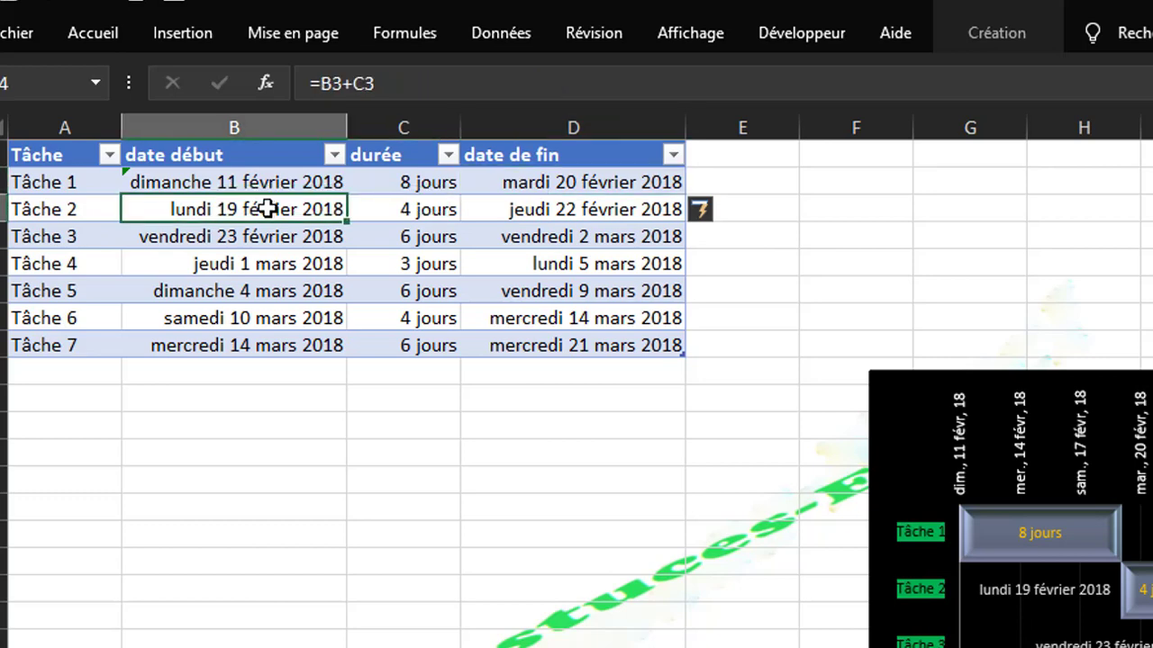
pyautogui.doubleClick(268, 209)
pyautogui.click(137, 209)
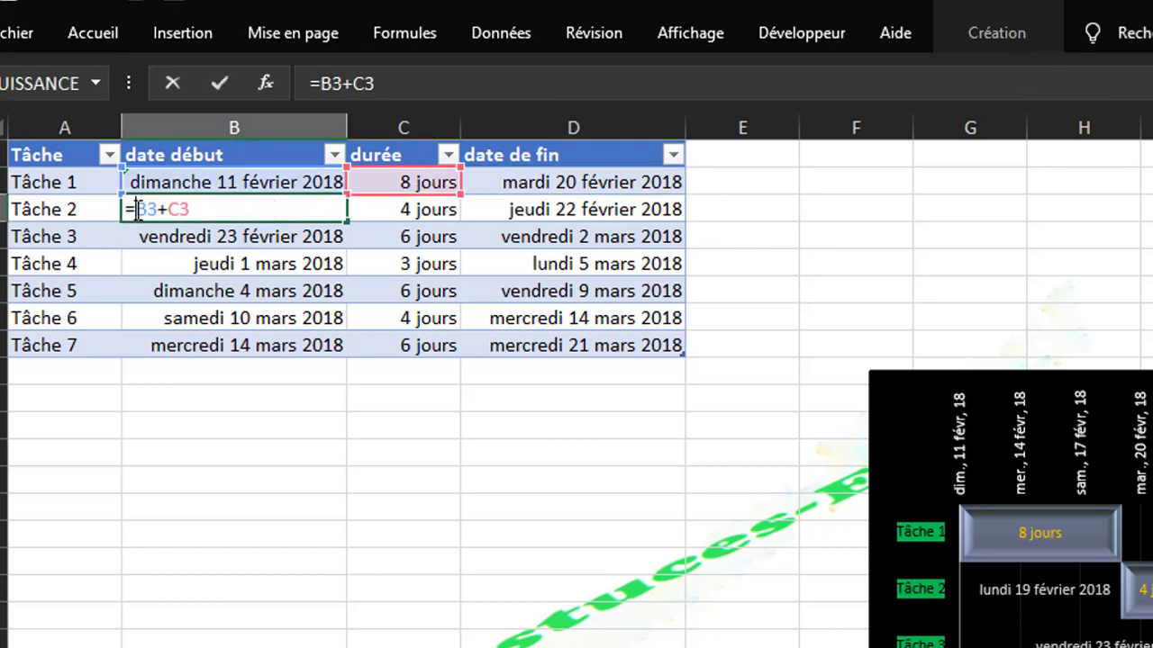
pyautogui.write('ser')
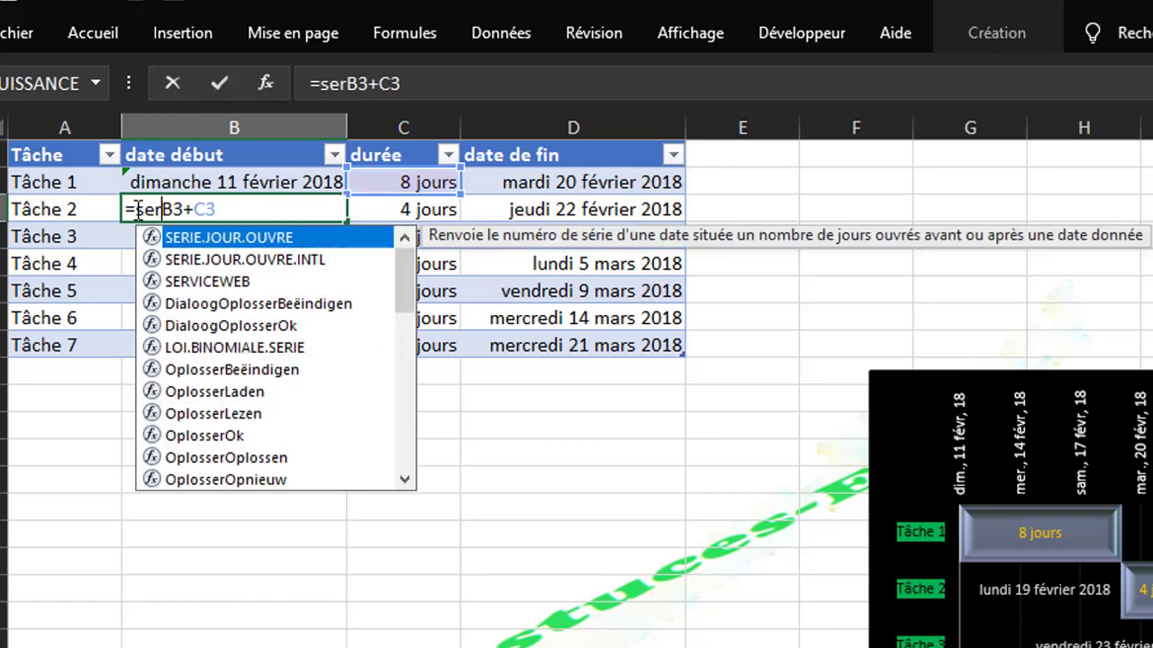
pyautogui.doubleClick(227, 239)
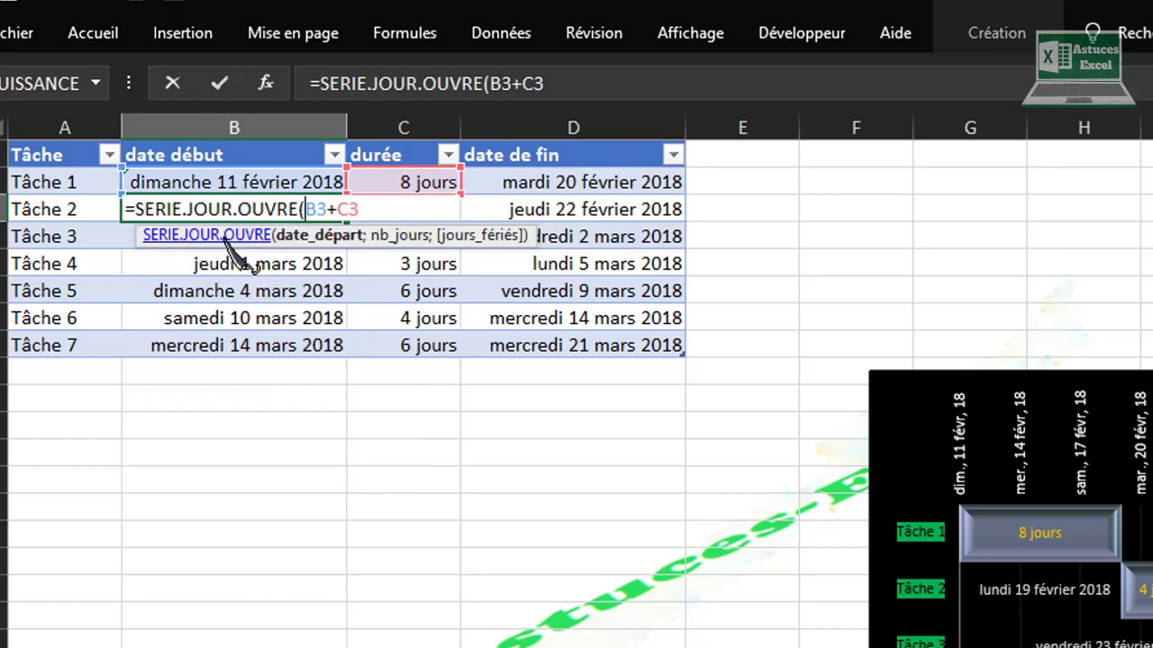
pyautogui.click(327, 209)
pyautogui.write(';')
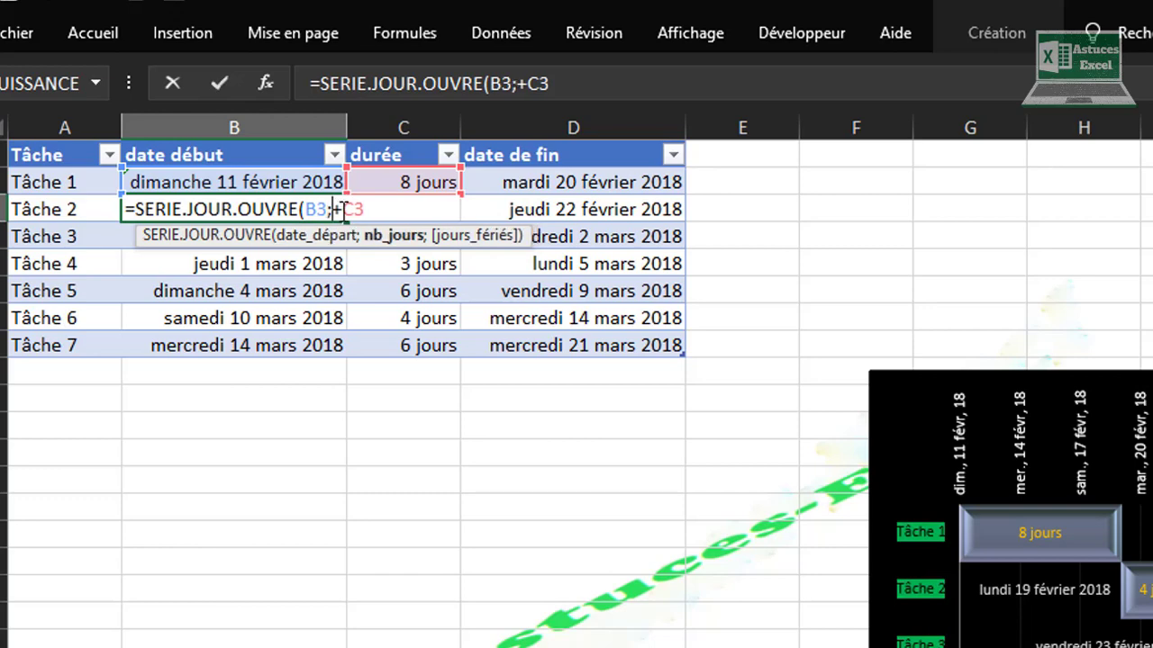
pyautogui.press('Delete')
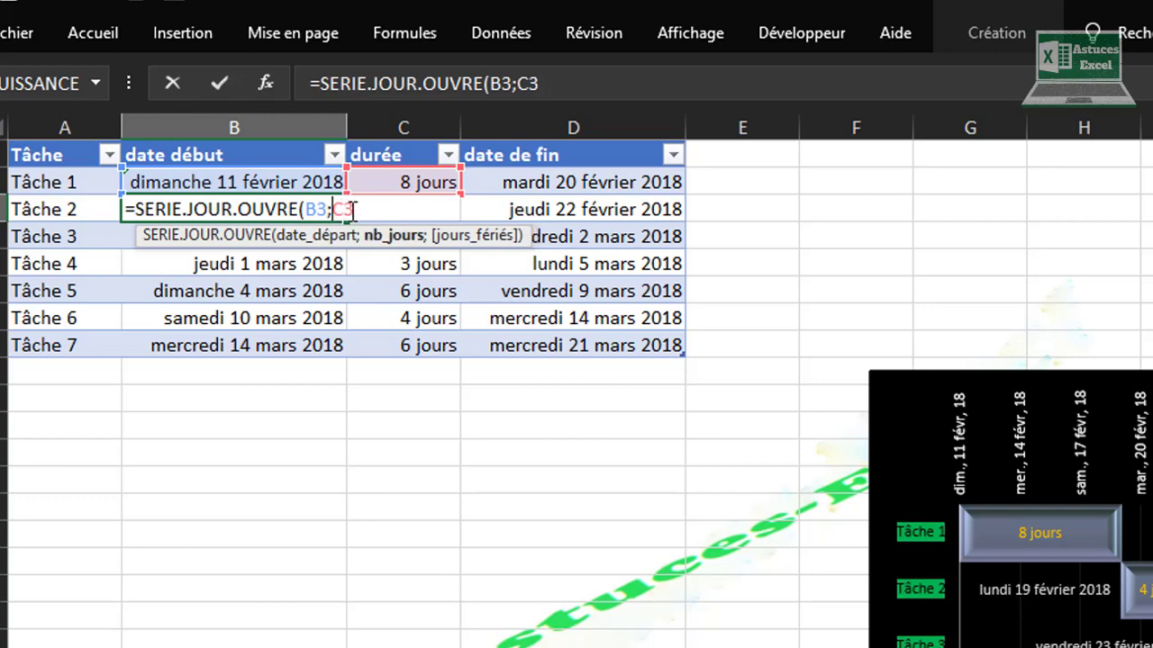
pyautogui.click(354, 209)
pyautogui.write(')')
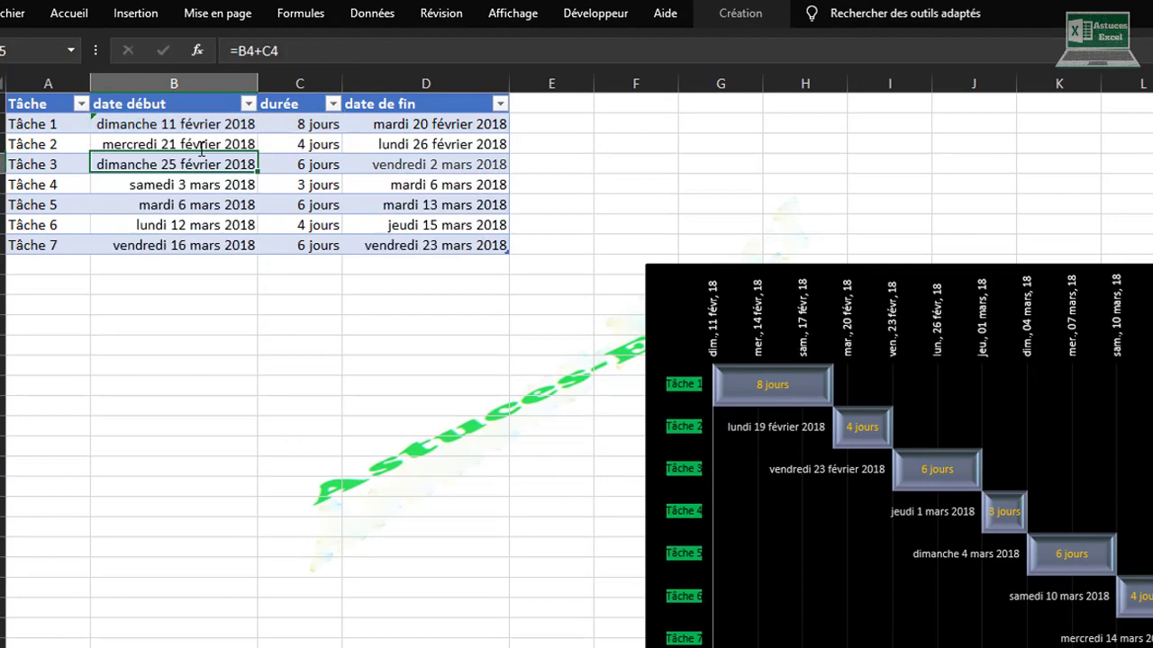
pyautogui.press('Return')
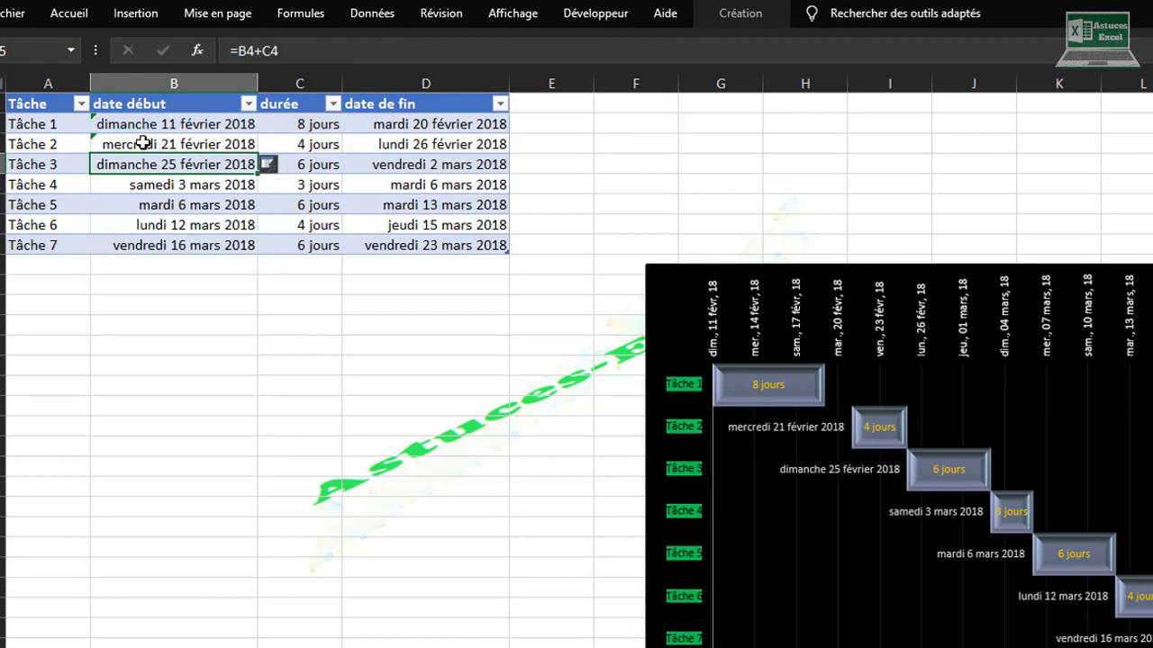
# Step: Move the Gantt chart closer to the task table and deselect it
pyautogui.click(165, 142)
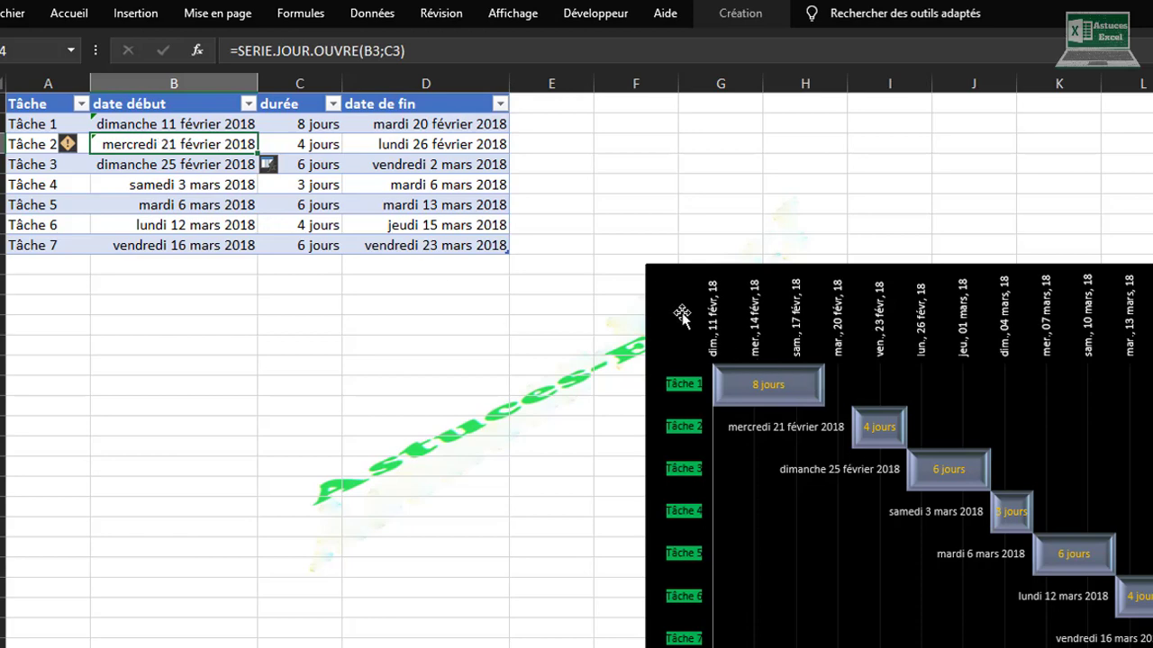
pyautogui.moveTo(675, 310); pyautogui.dragTo(590, 281)
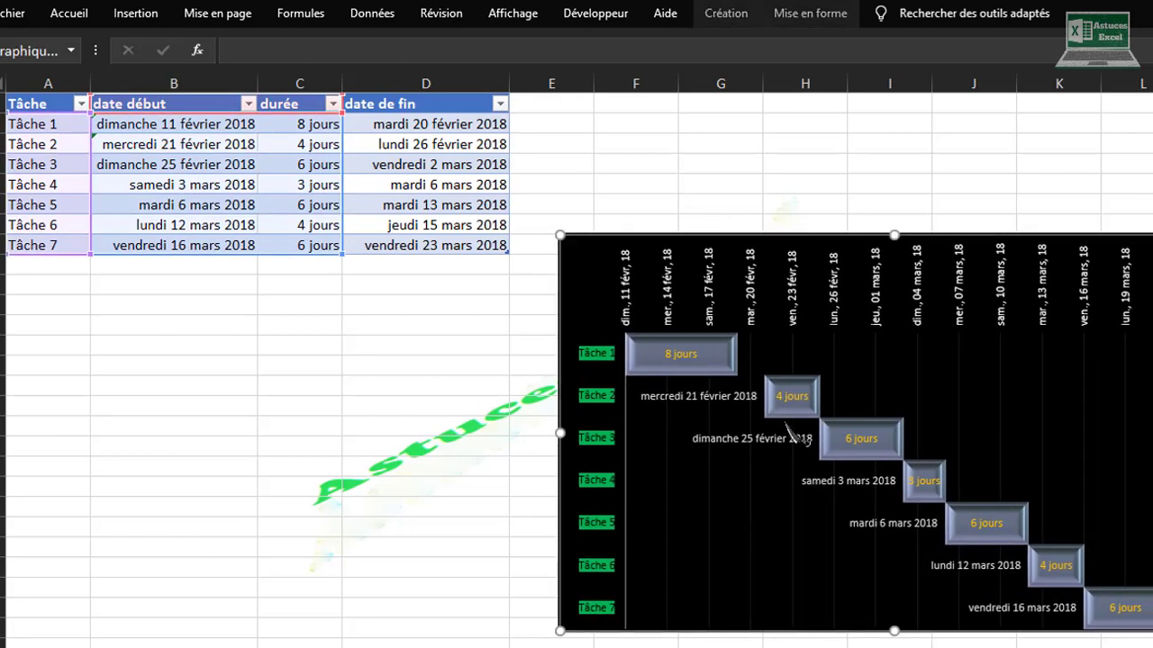
pyautogui.click(597, 354)
pyautogui.click(497, 340)
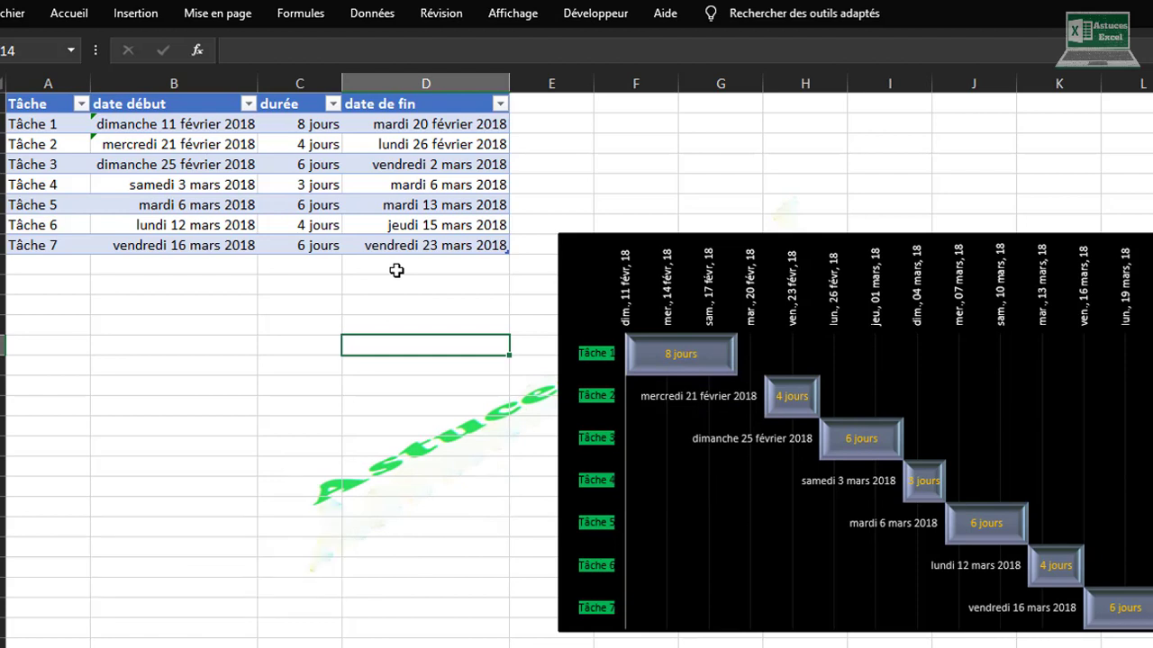
pyautogui.click(296, 383)
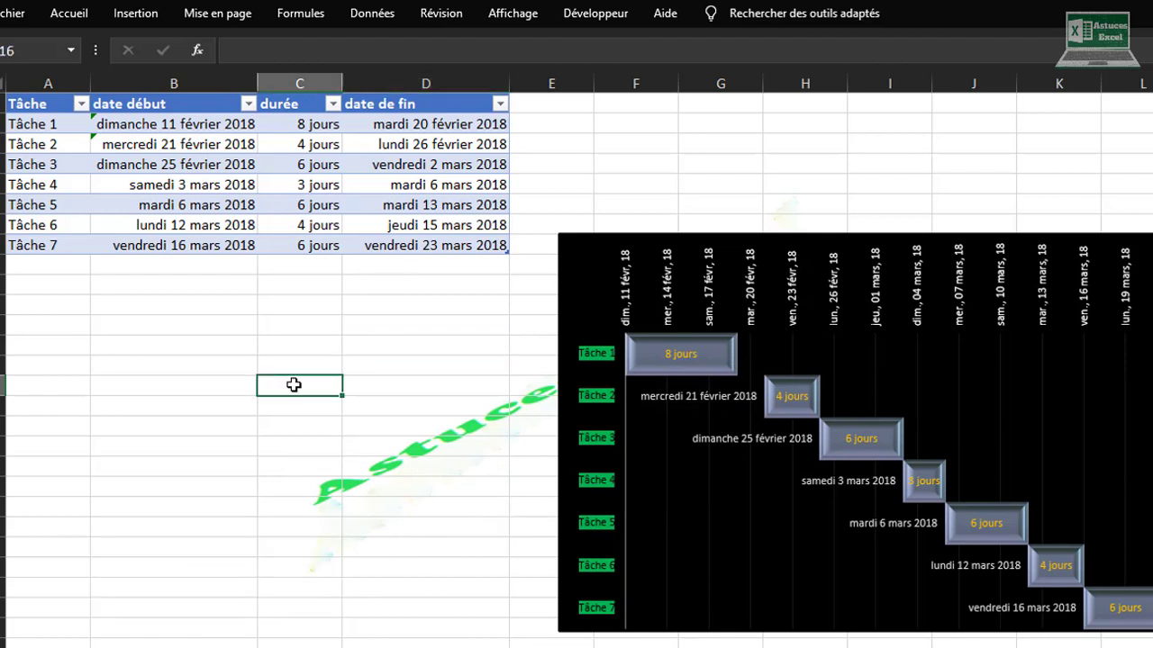
pyautogui.click(548, 127)
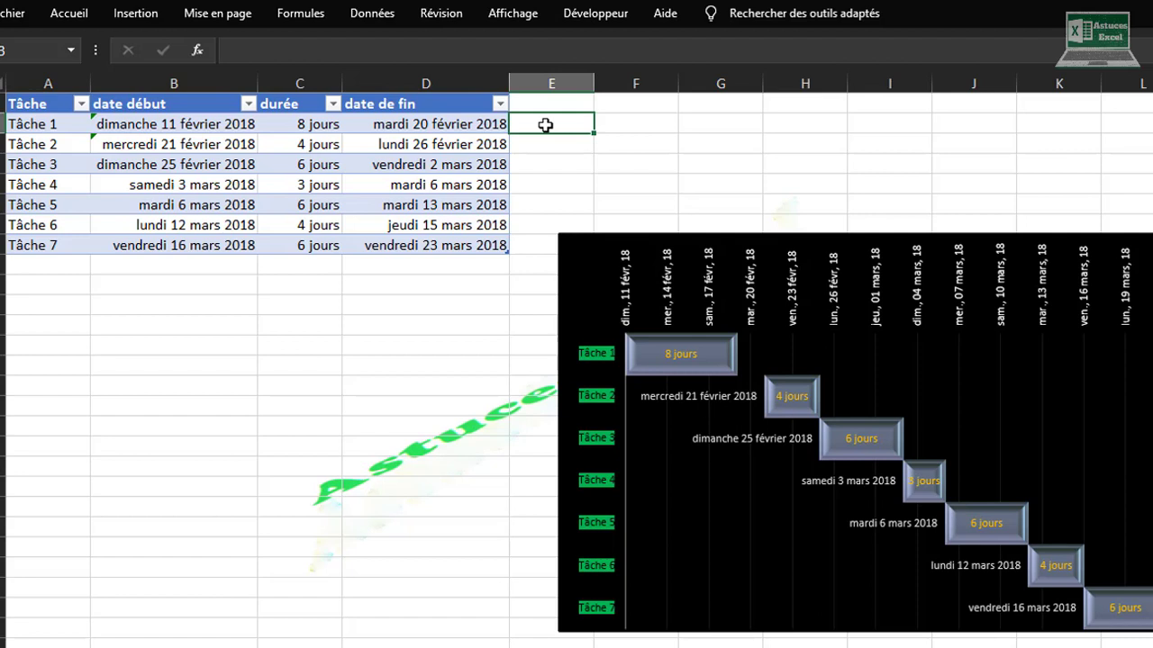
pyautogui.click(427, 128)
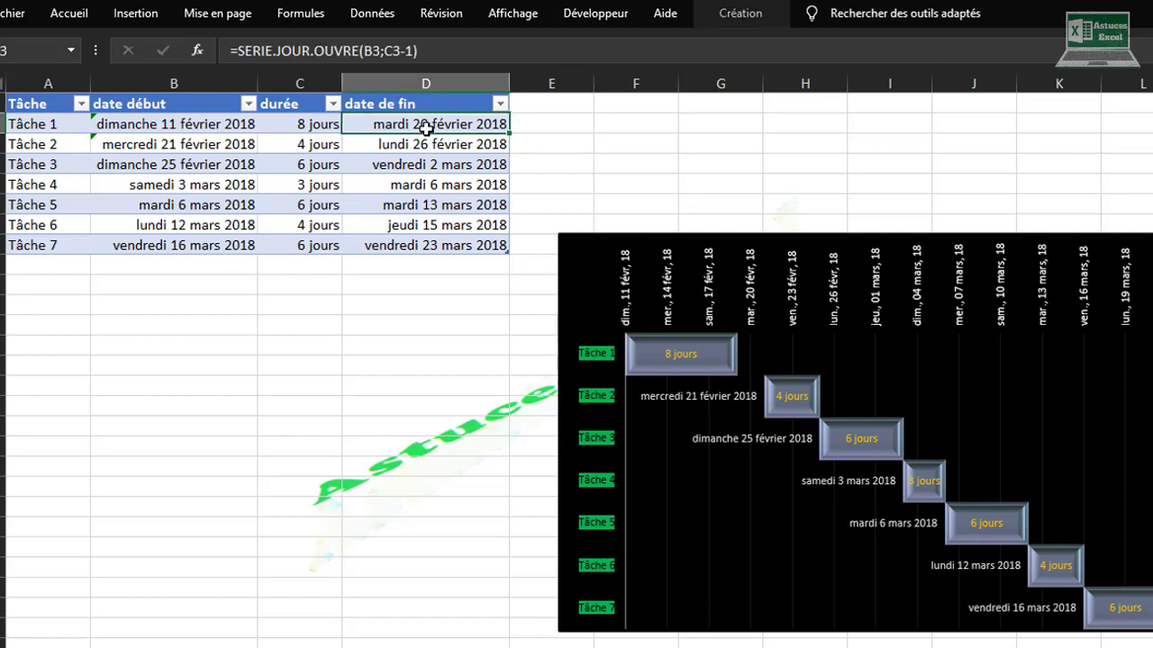
# Step: Fill the SERIE.JOUR.OUVRE start date formula from B4 down through Tâche 7 in B9
pyautogui.click(202, 144)
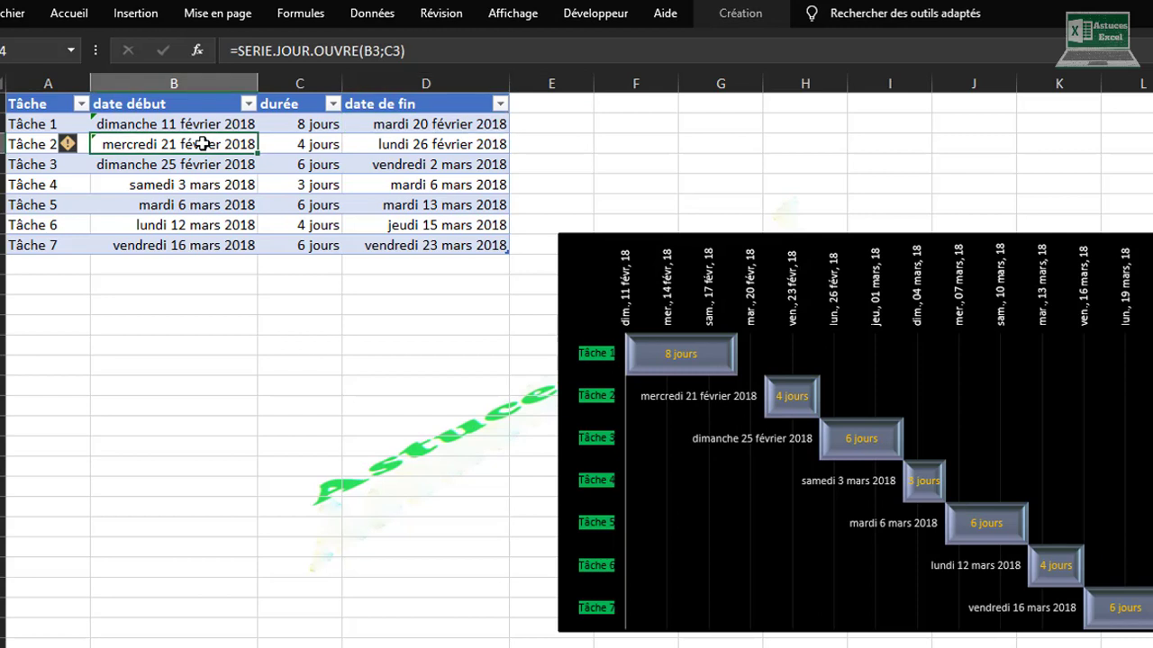
pyautogui.doubleClick(202, 145)
pyautogui.press('Return')
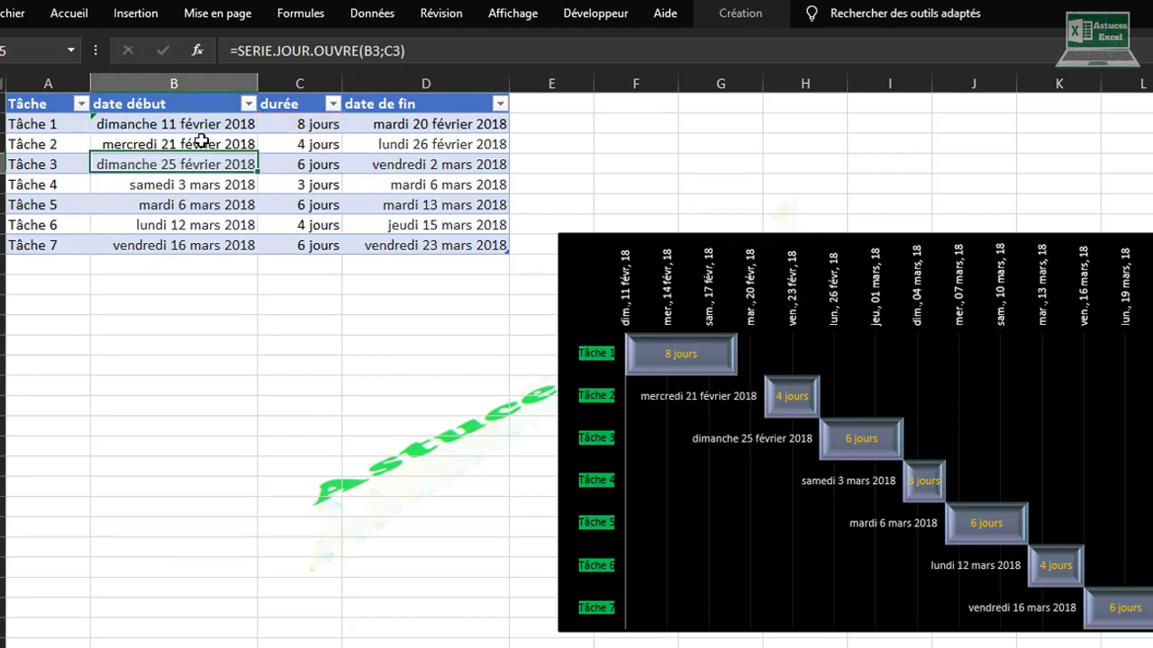
pyautogui.click(232, 144)
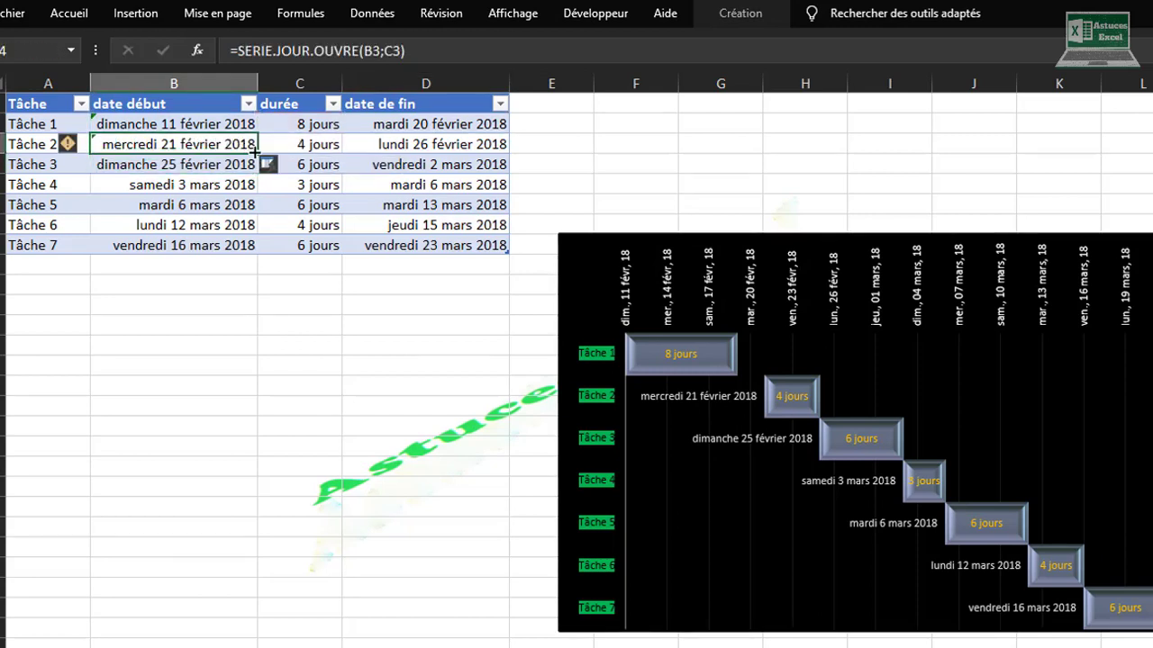
pyautogui.doubleClick(256, 154)
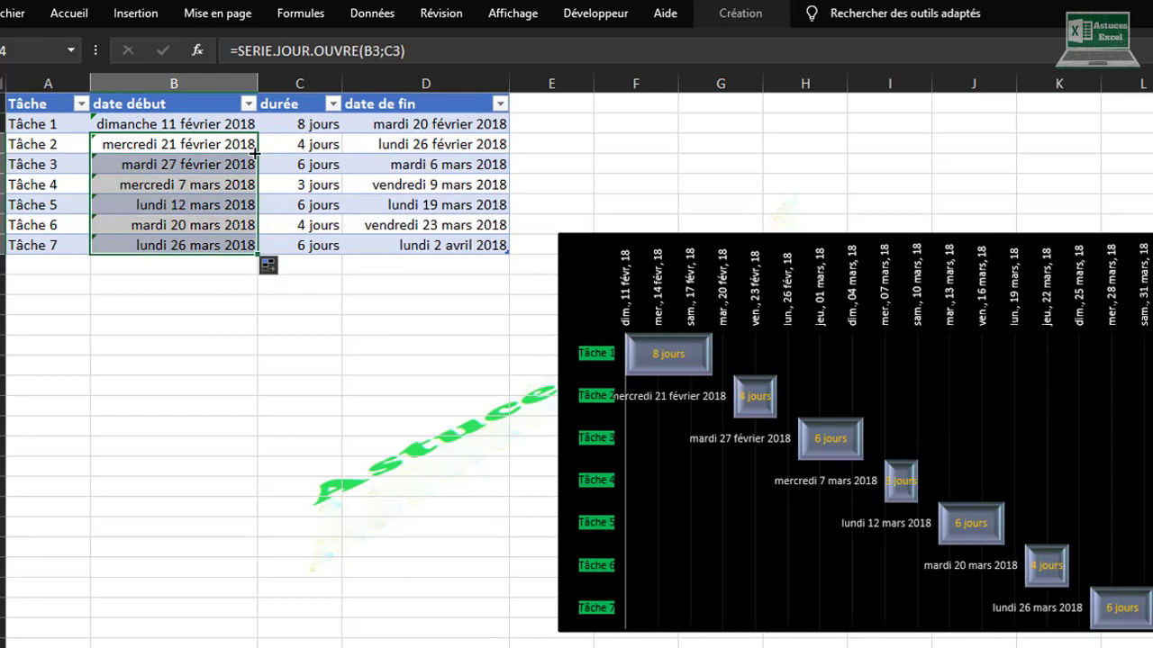
pyautogui.click(453, 150)
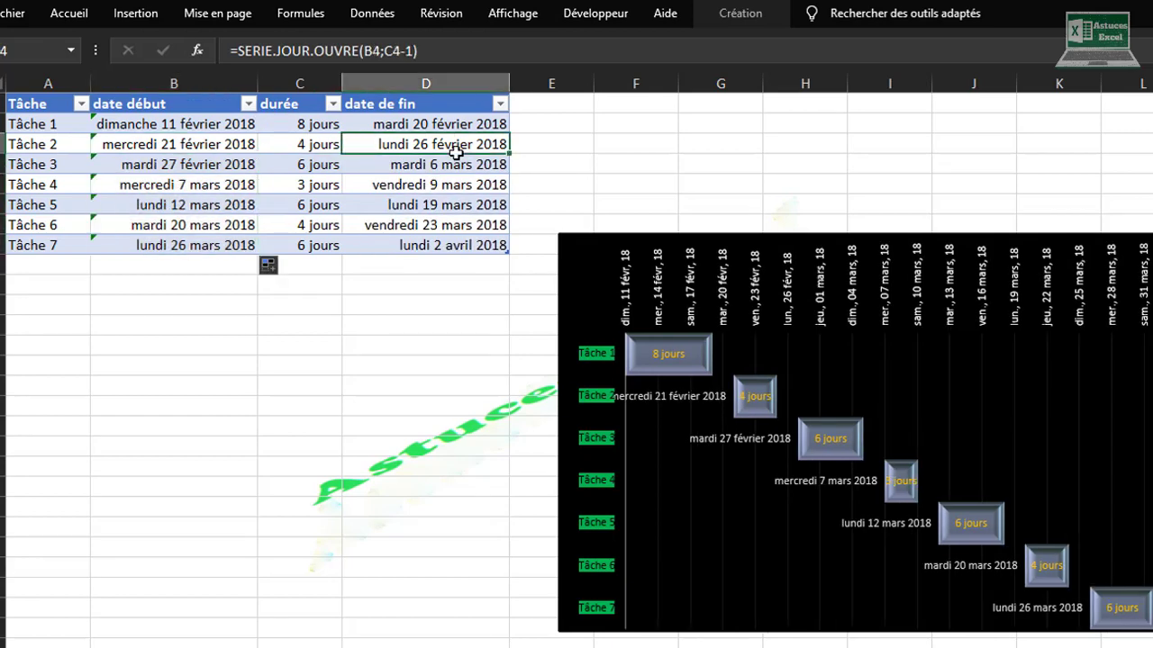
# Step: Set the start date of Tâche 1 in B3 to 09/02/2018
pyautogui.click(131, 124)
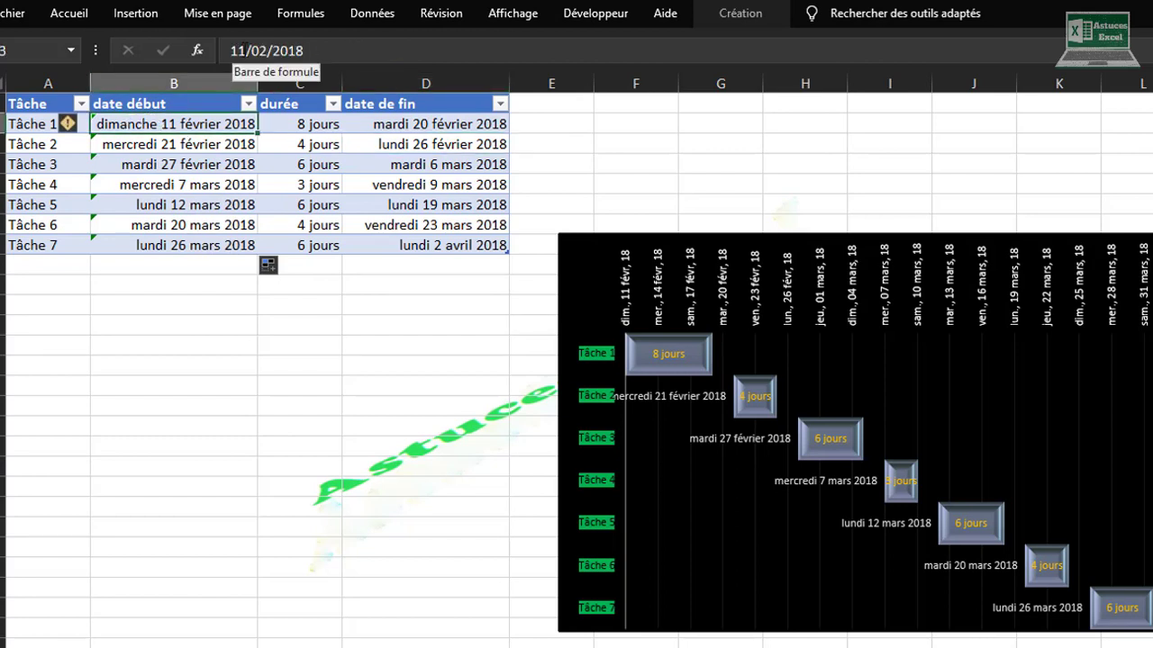
pyautogui.click(245, 50)
pyautogui.press('BackSpace')
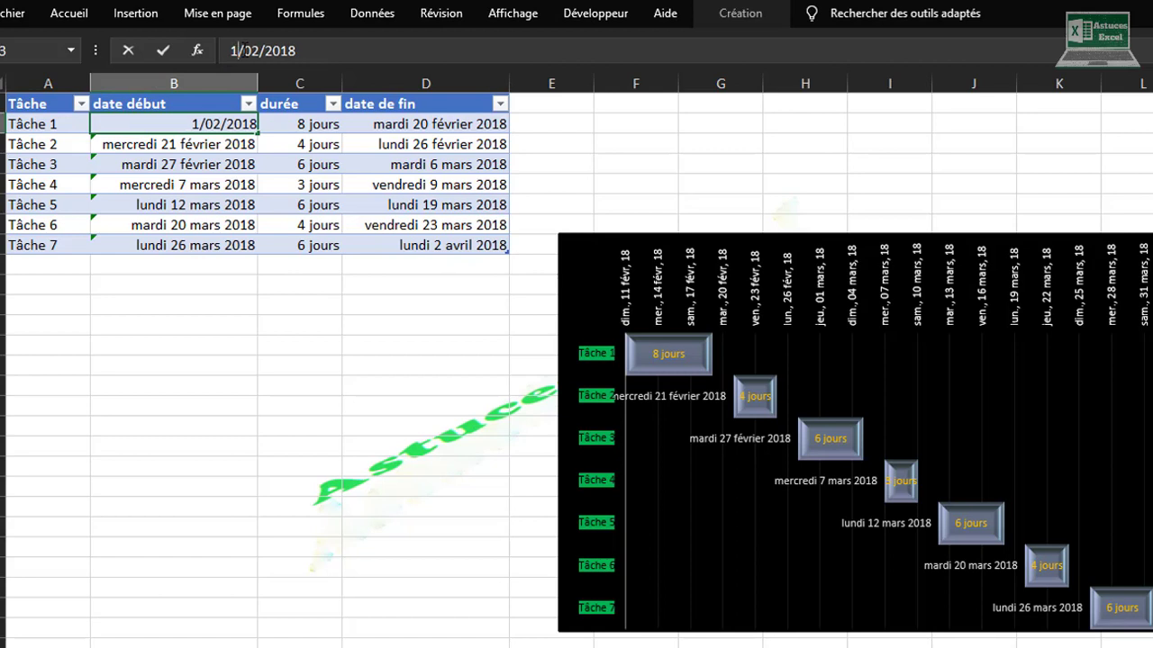
pyautogui.press('BackSpace')
pyautogui.write('09')
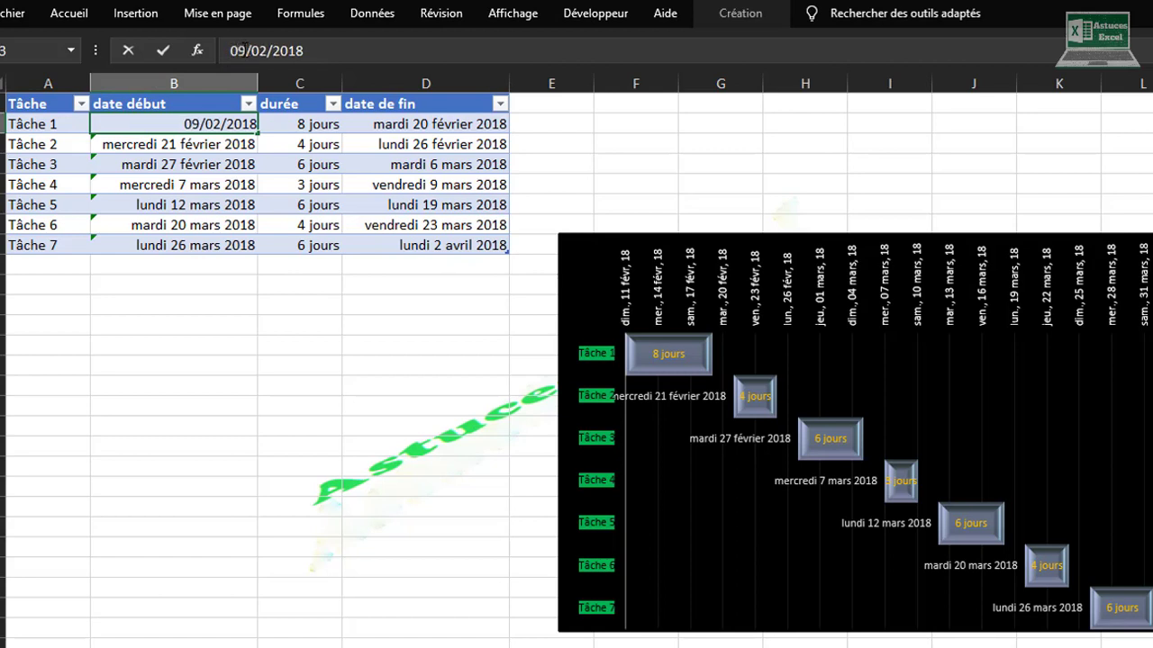
pyautogui.press('Return')
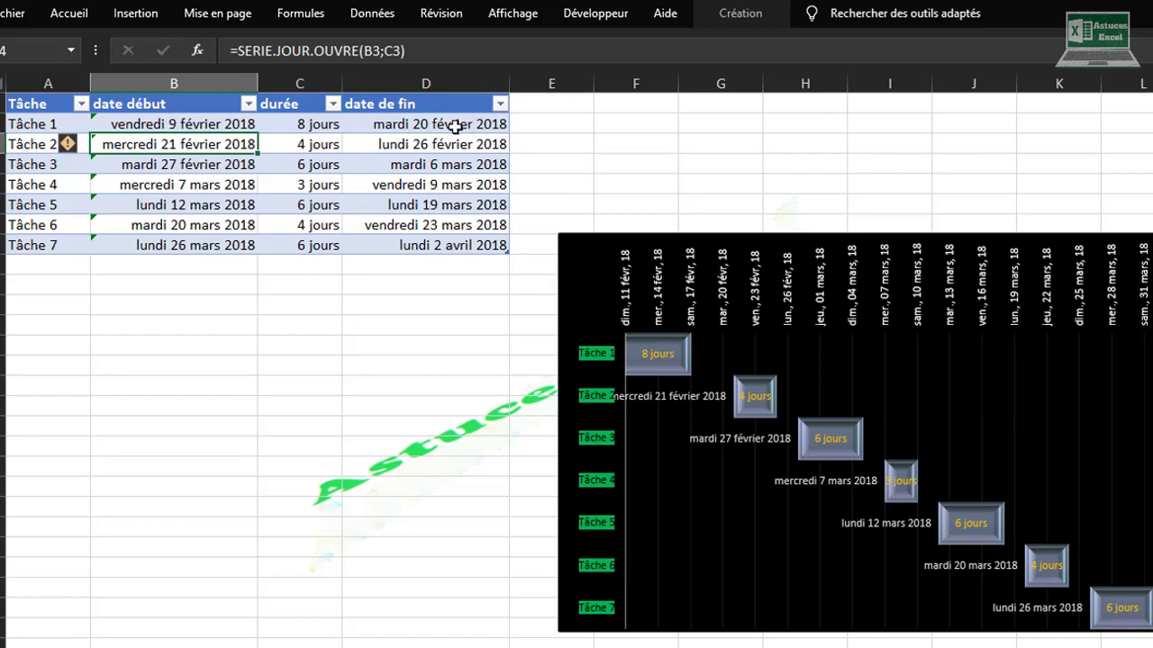
# Step: Start a holiday list beside the date de fin column, entering 15/02/2018 in E3 and 20/02/2018 in E4
pyautogui.click(561, 118)
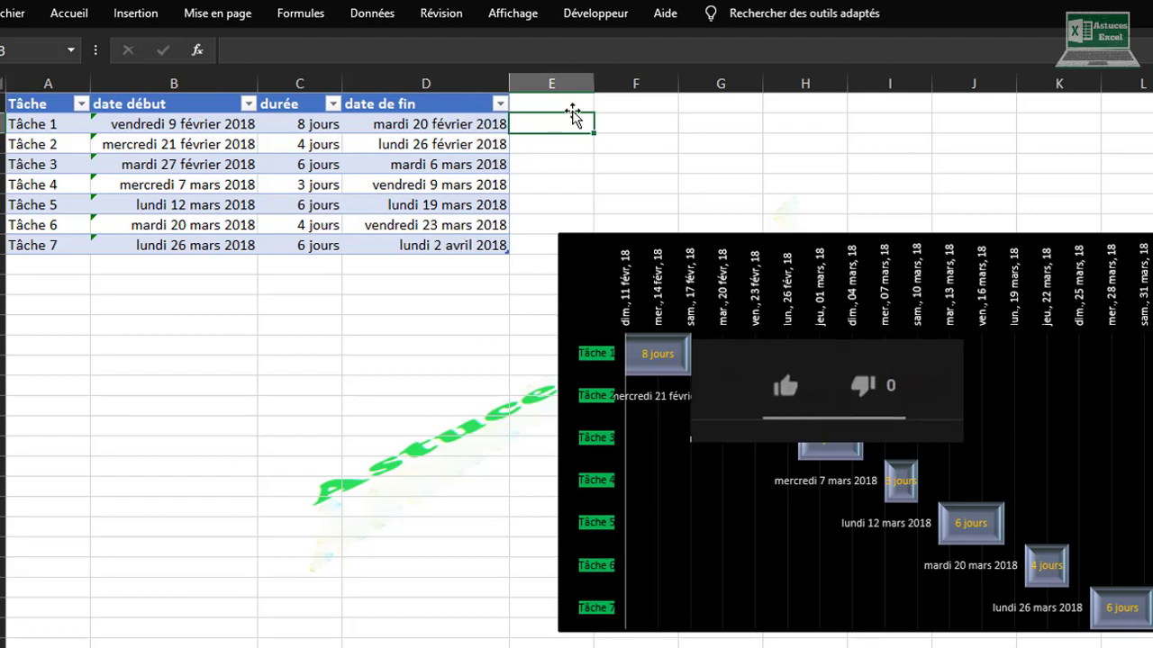
pyautogui.write('15')
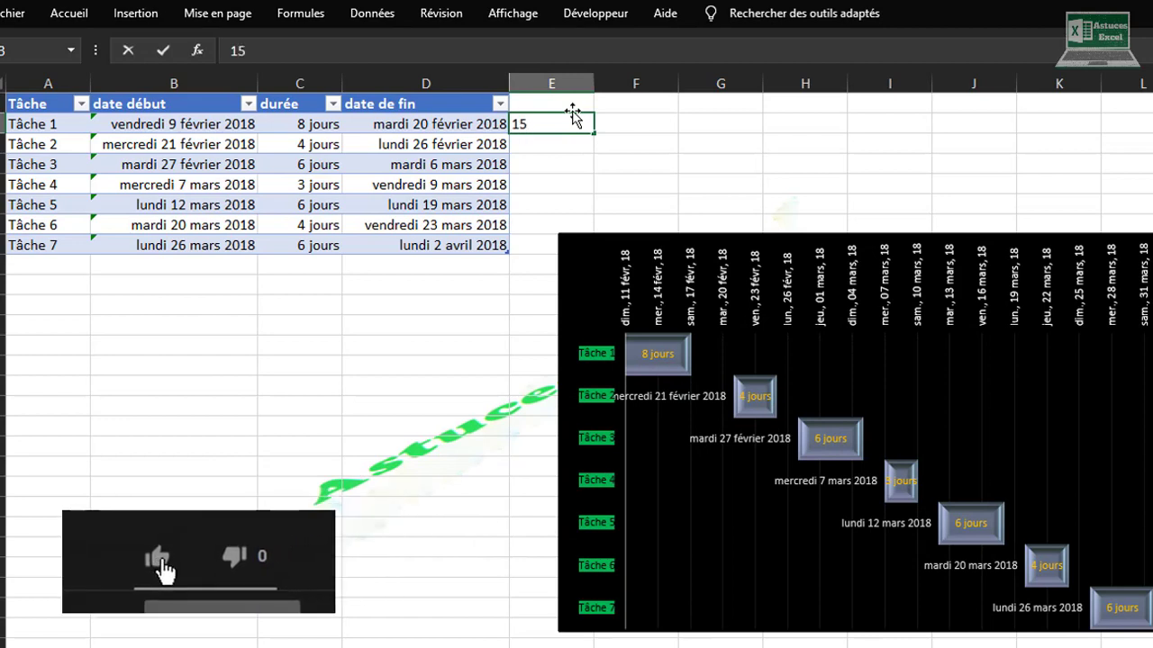
pyautogui.write('/')
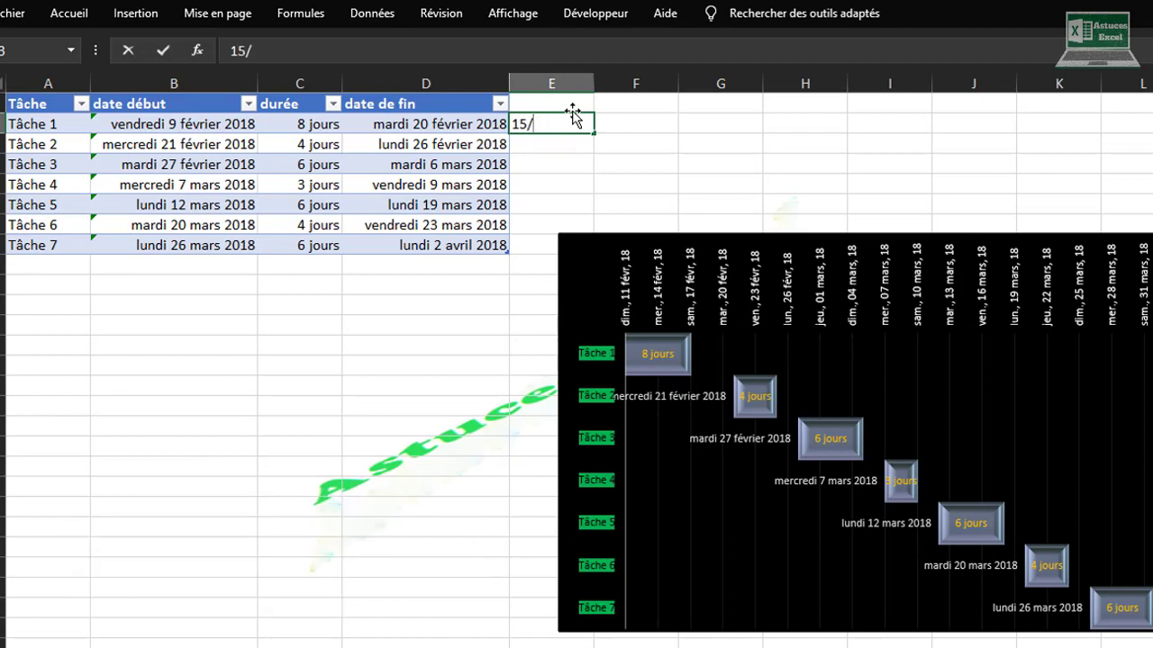
pyautogui.write('02/2018')
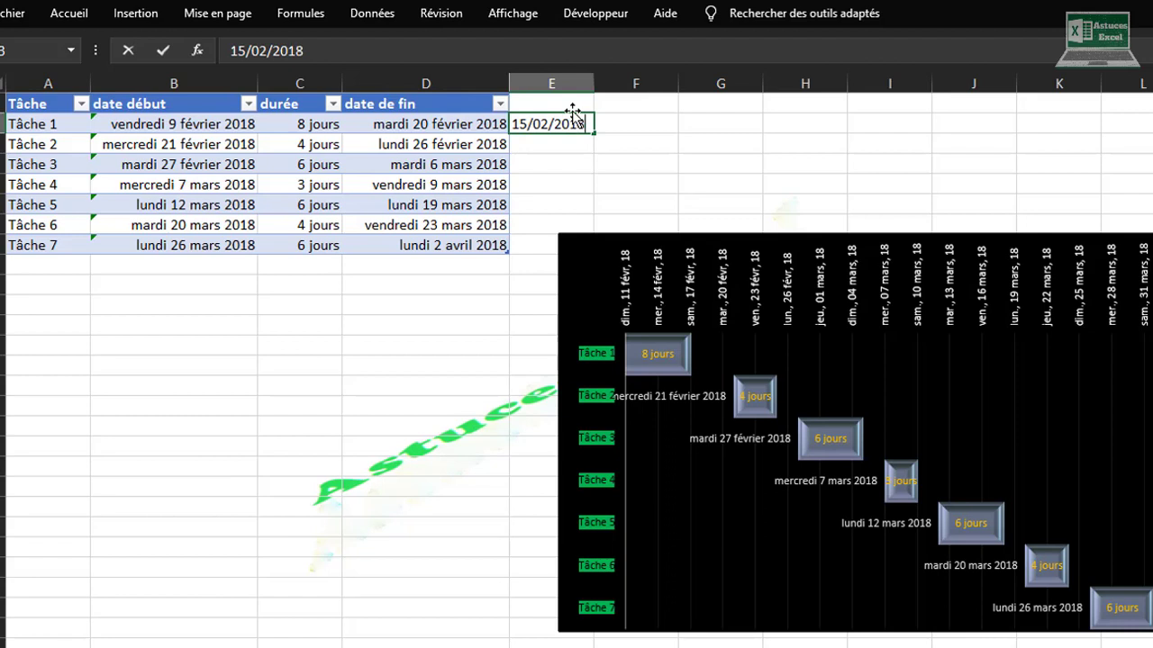
pyautogui.press('Return')
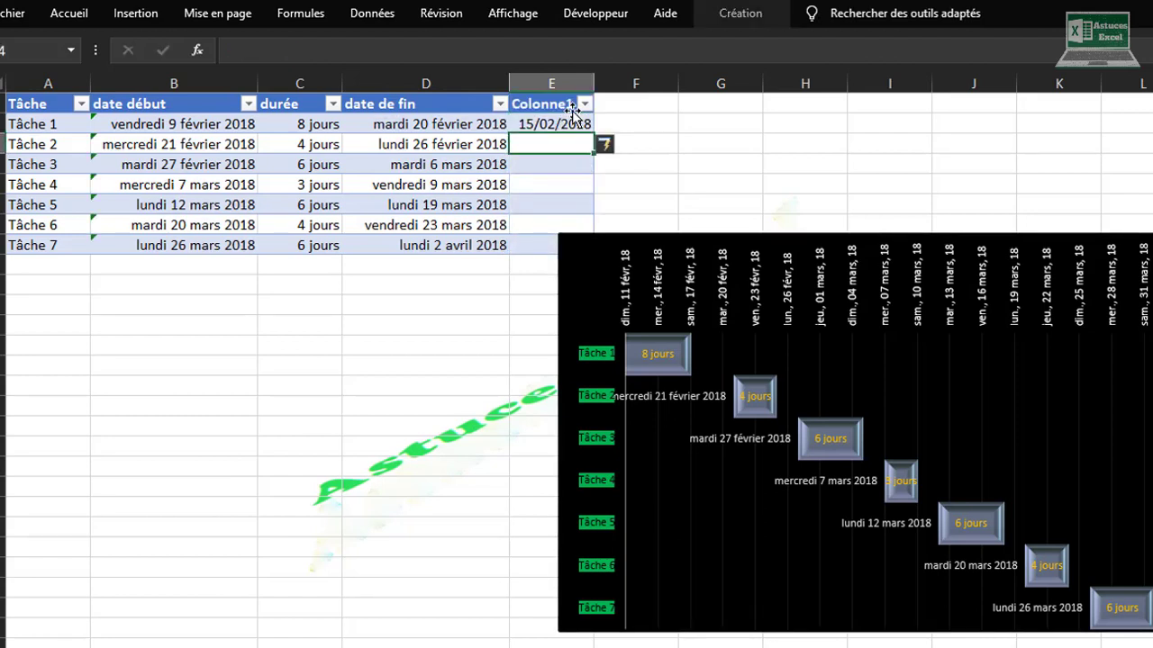
pyautogui.write('20')
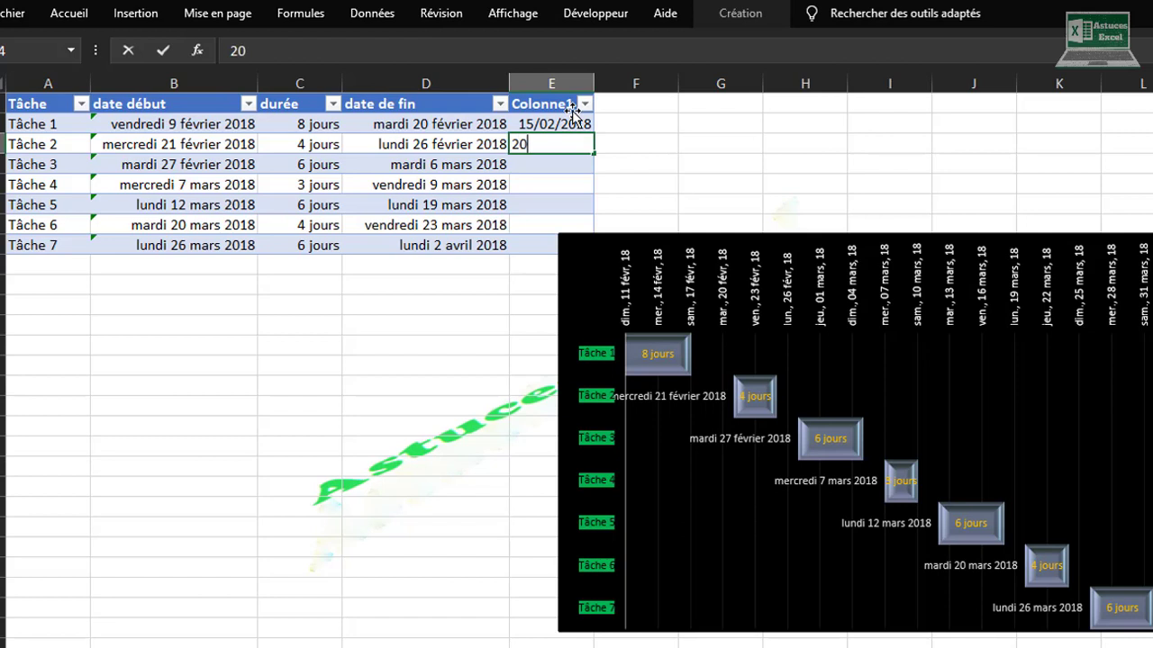
pyautogui.write('/02/20')
pyautogui.write('18')
pyautogui.press('Return')
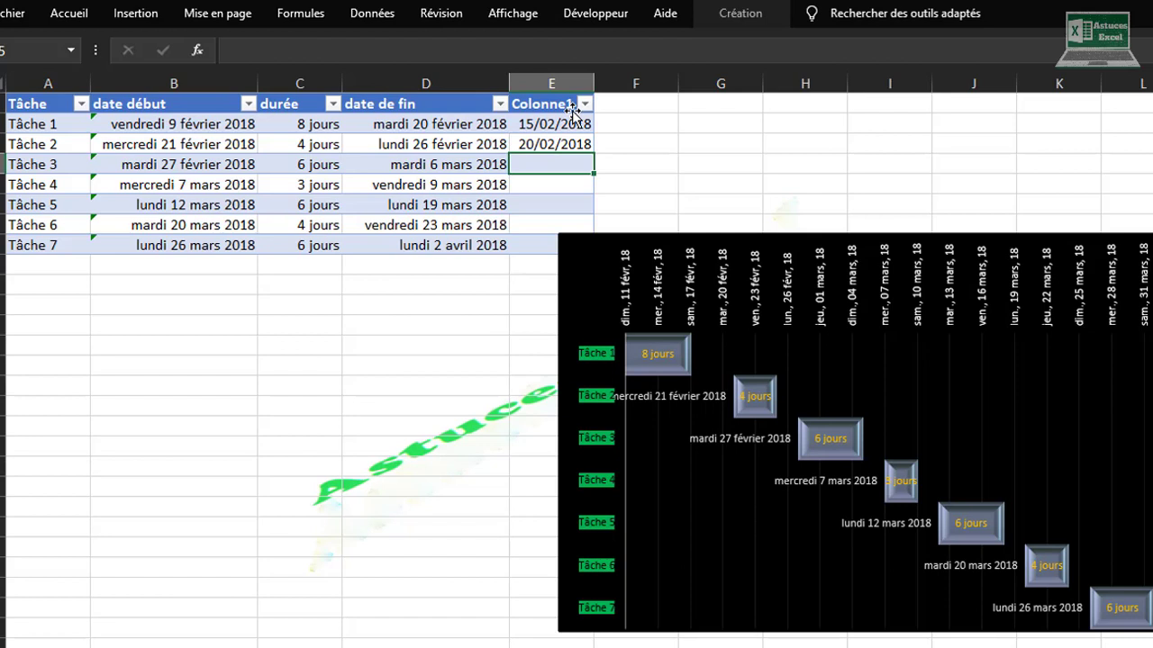
# Step: Continue the holiday list with 12/03/2018 in E5, 19/03/2018 in E6 and 3/04/2018 in E7
pyautogui.write('2.')
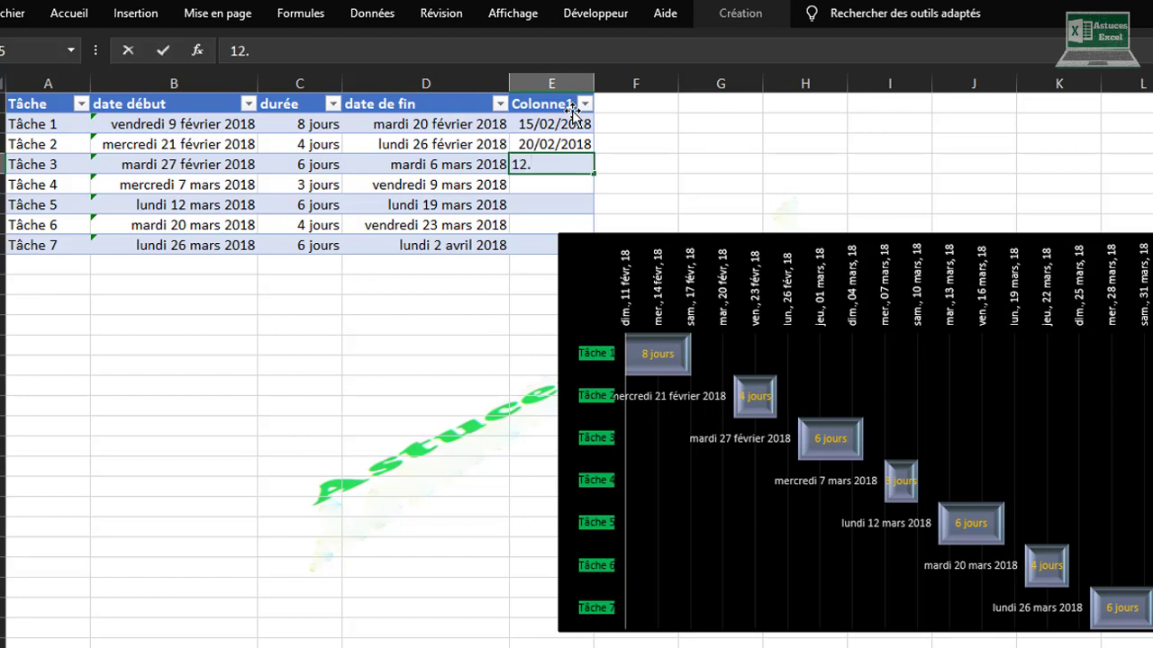
pyautogui.press('BackSpace')
pyautogui.write('/03/2018')
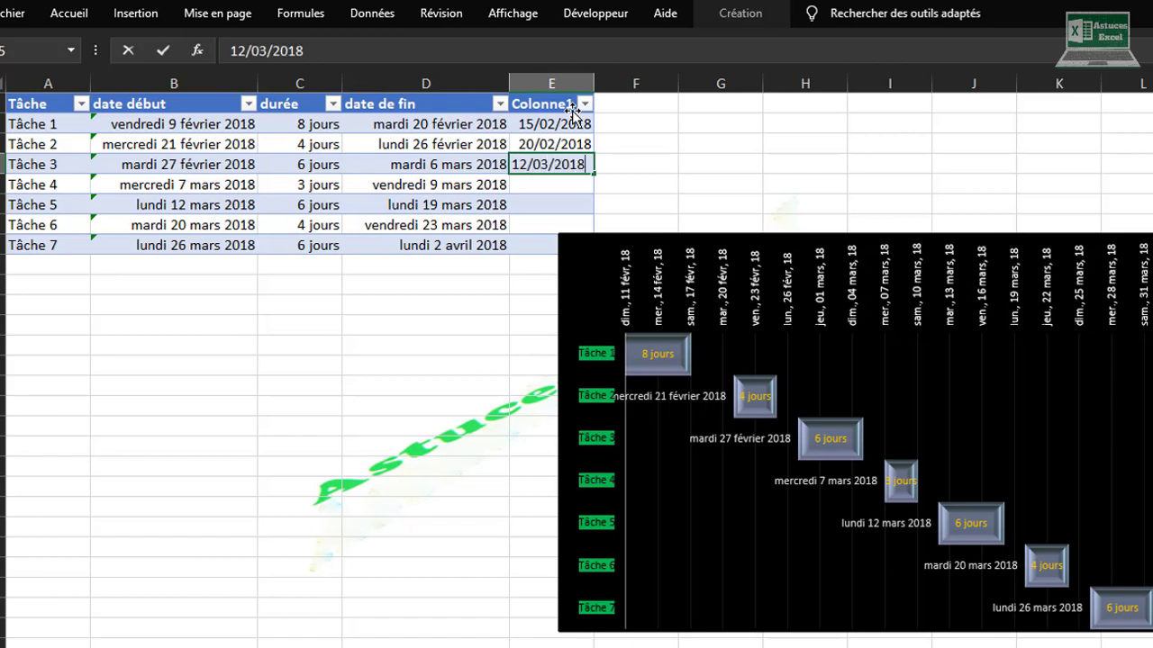
pyautogui.press('Return')
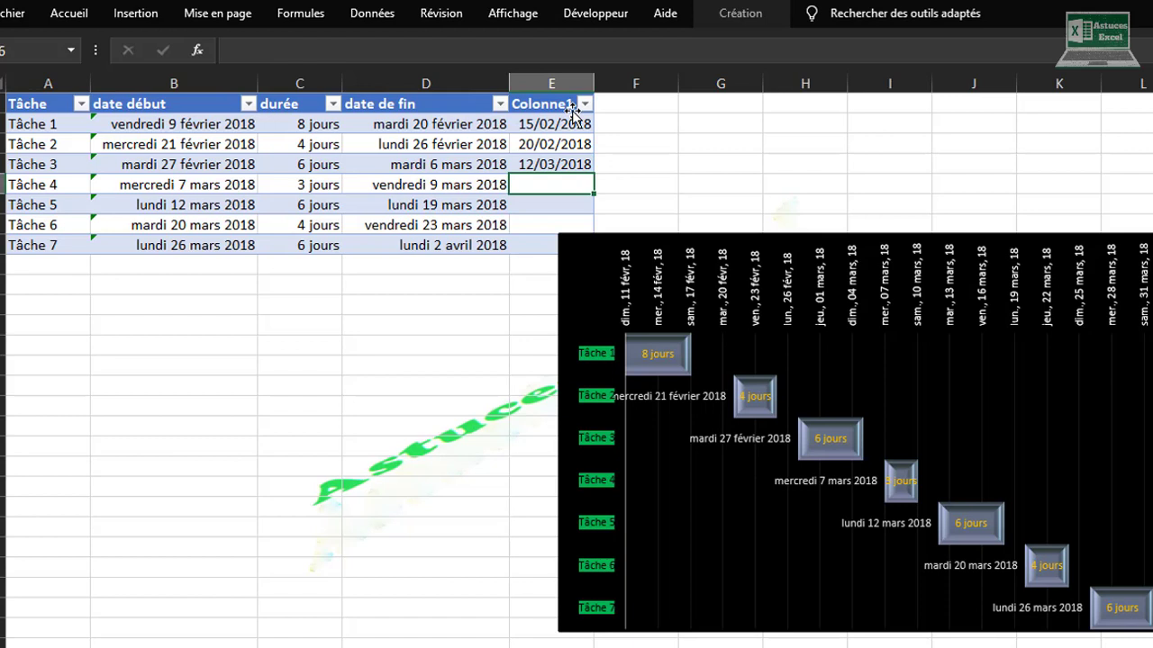
pyautogui.write('19/03/2018')
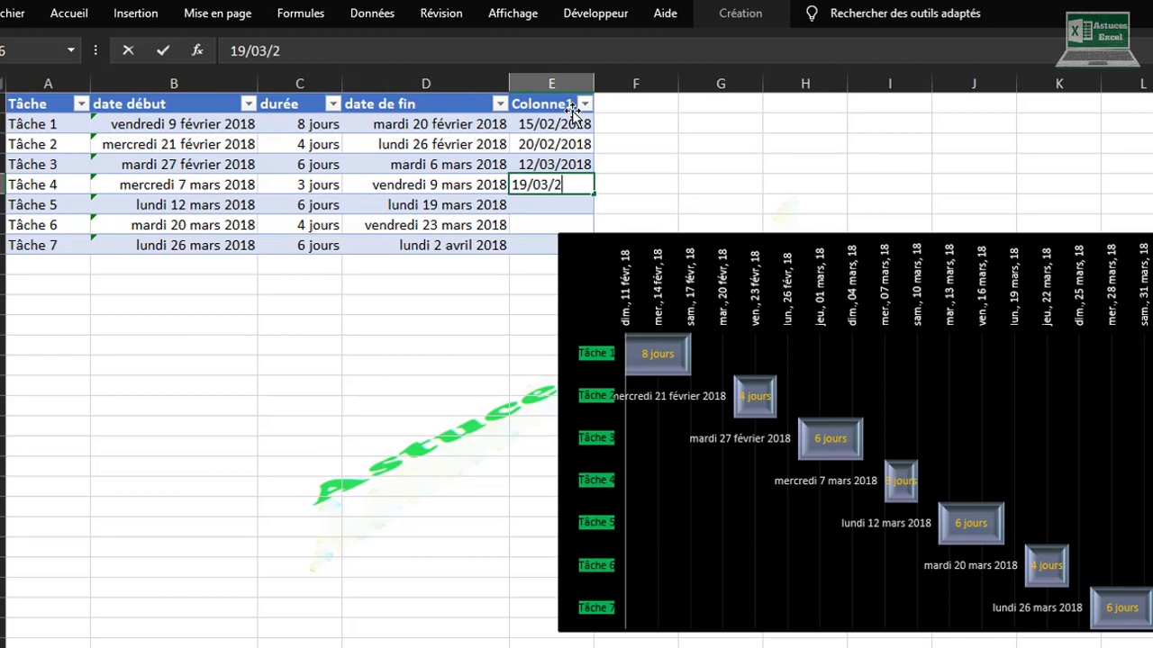
pyautogui.hotkey('ctrl', 'Return')
pyautogui.press('Down')
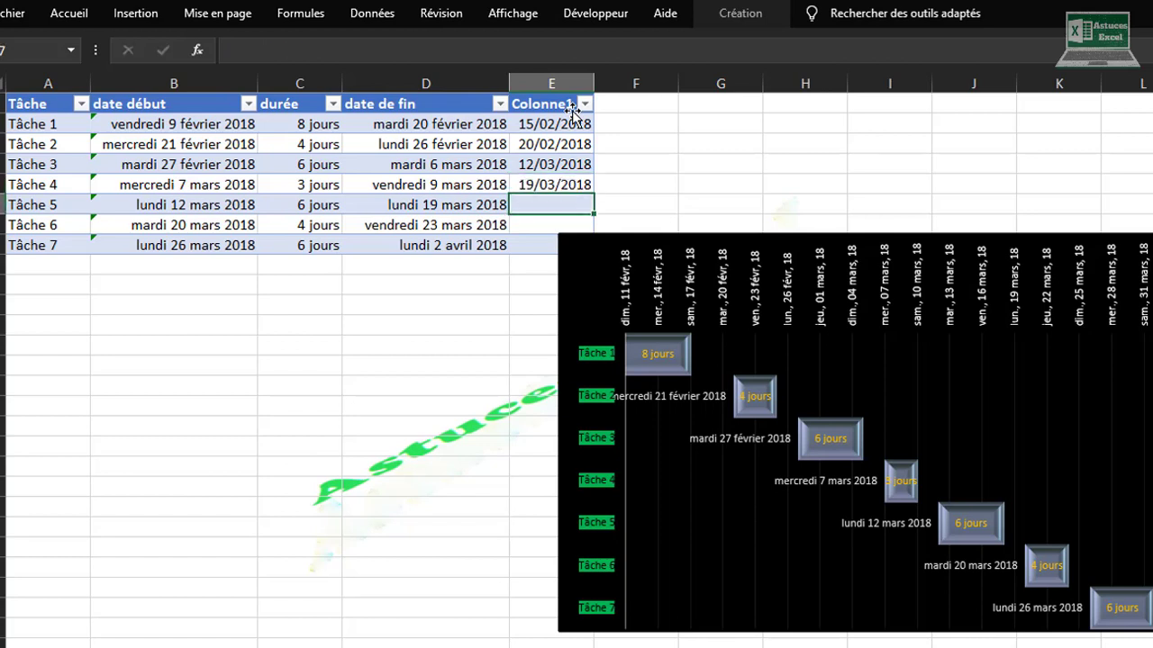
pyautogui.write('3/04')
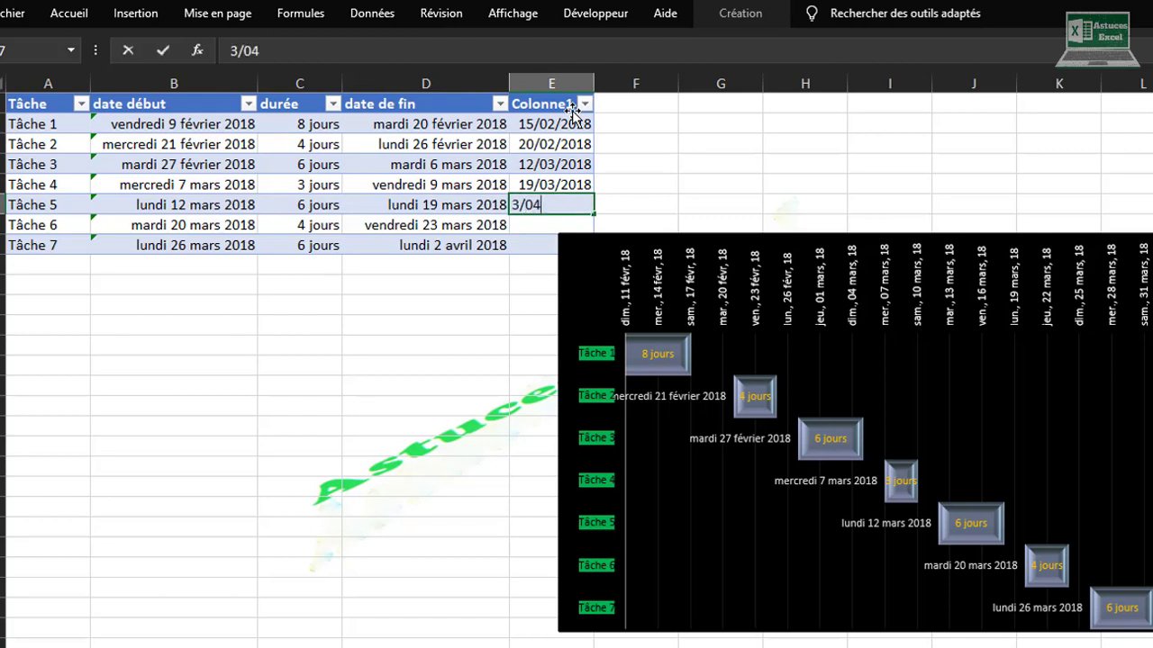
pyautogui.write('/2018')
pyautogui.press('Return')
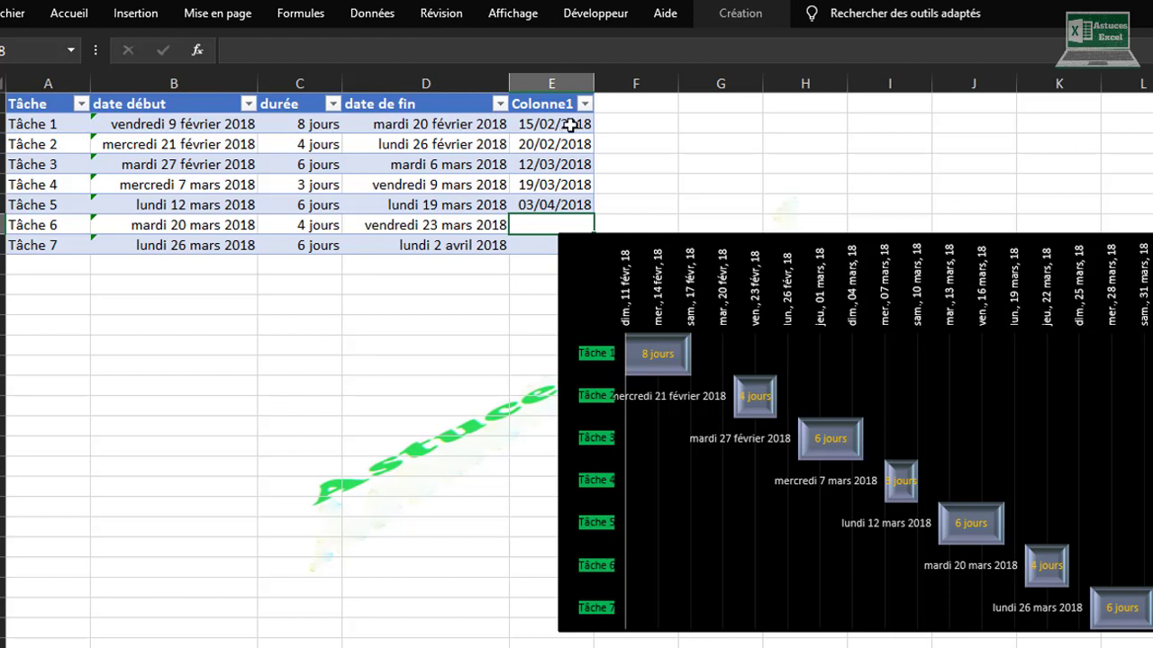
# Step: Apply the Date longue number format to the holiday column cells E3:E9
pyautogui.moveTo(570, 125); pyautogui.dragTo(547, 216)
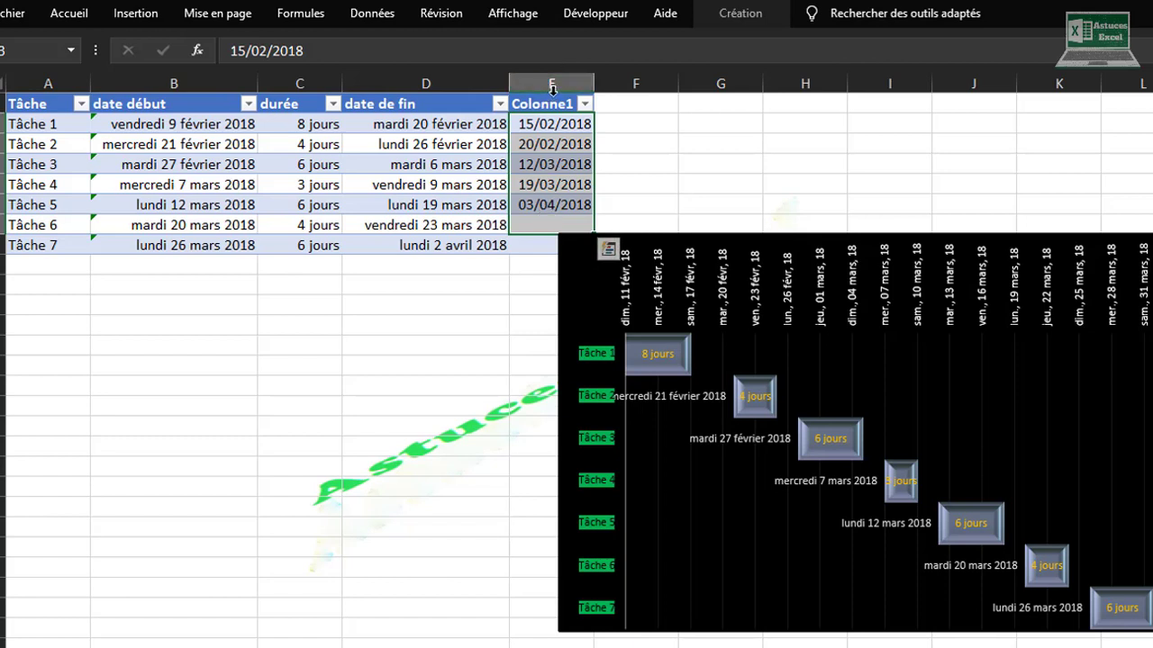
pyautogui.moveTo(547, 123); pyautogui.dragTo(532, 239)
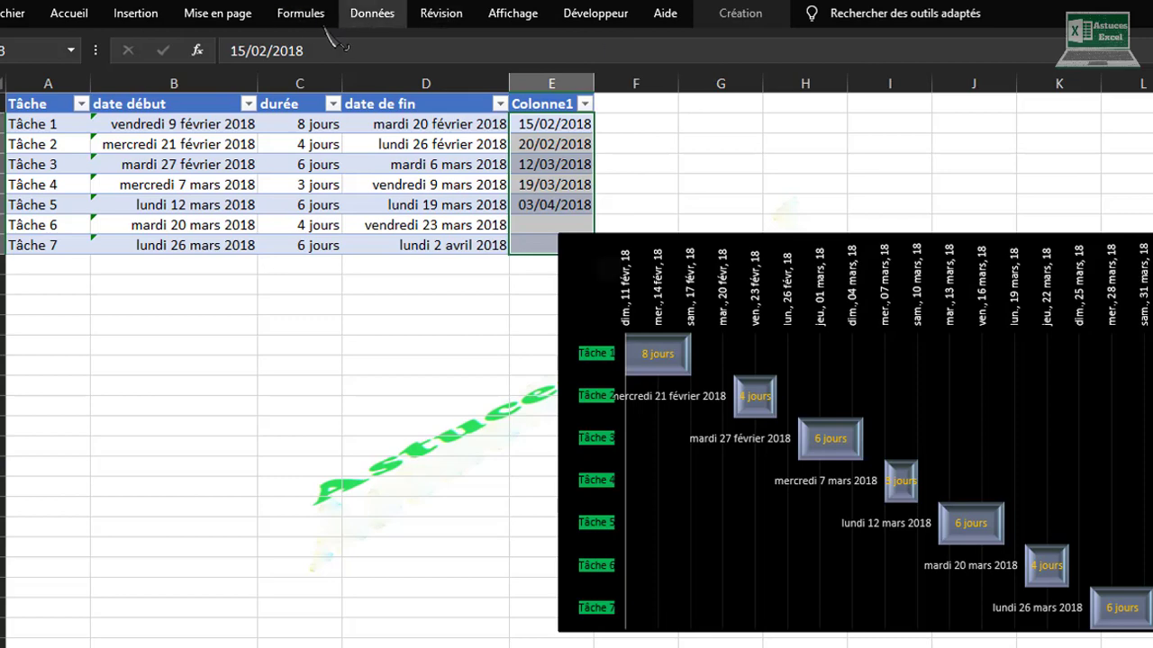
pyautogui.click(66, 18)
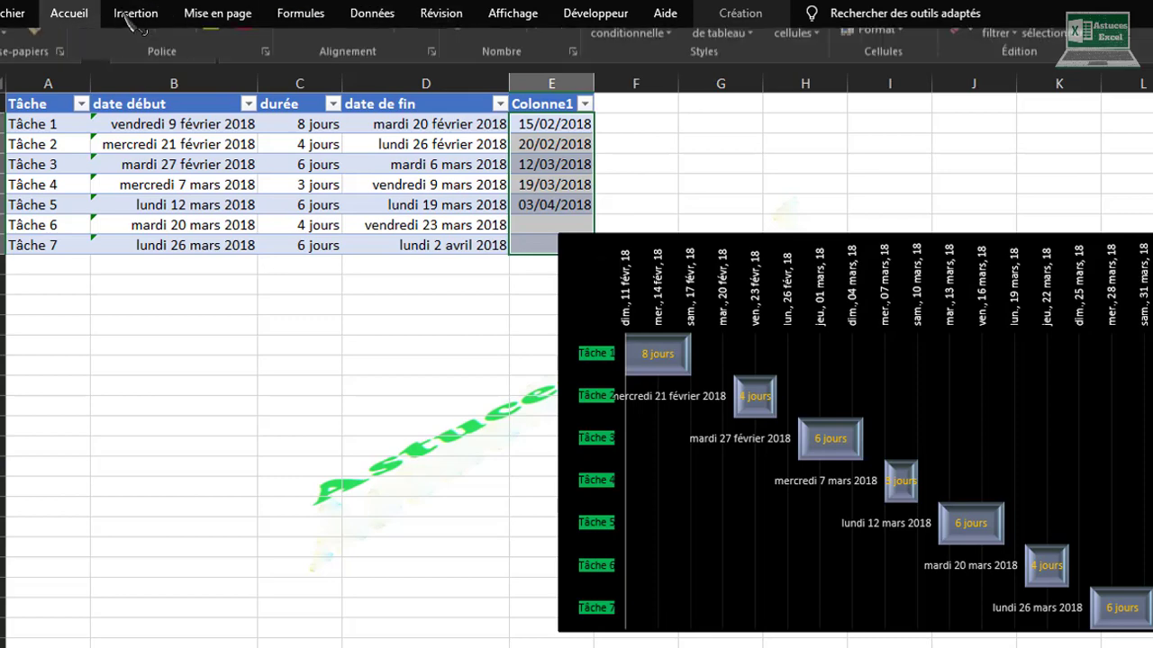
pyautogui.click(566, 50)
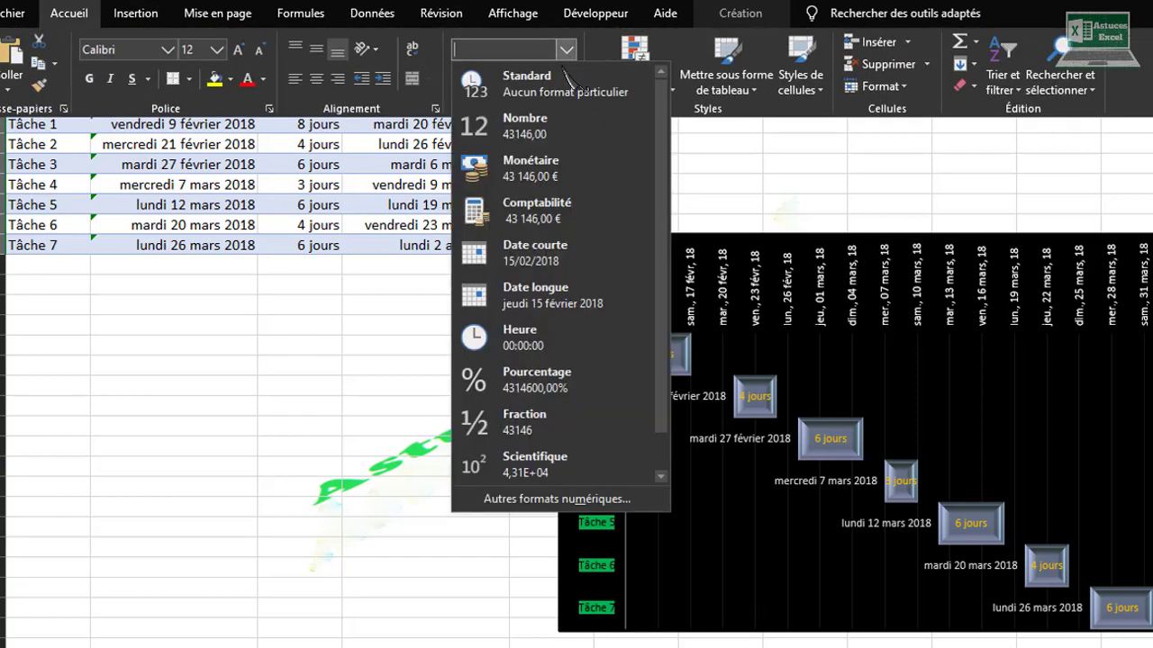
pyautogui.click(542, 297)
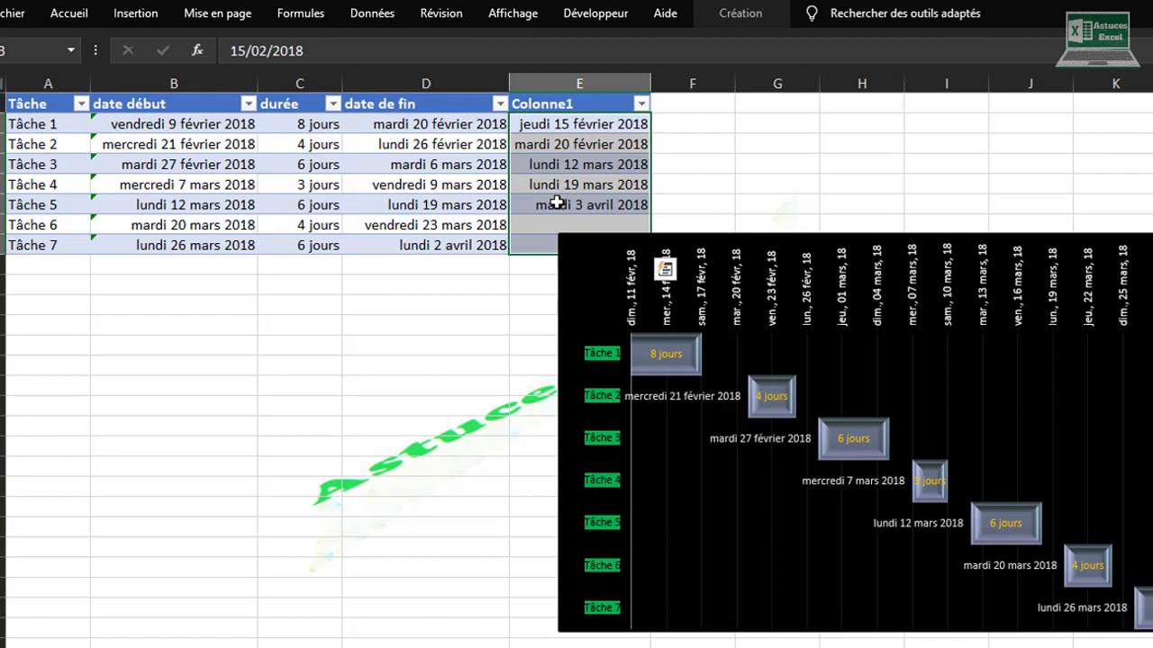
# Step: Add the holiday column to the Tâche 1 end date formula in D3 as =SERIE.JOUR.OUVRE(B3;C3-1;[Colonne1])
pyautogui.click(410, 120)
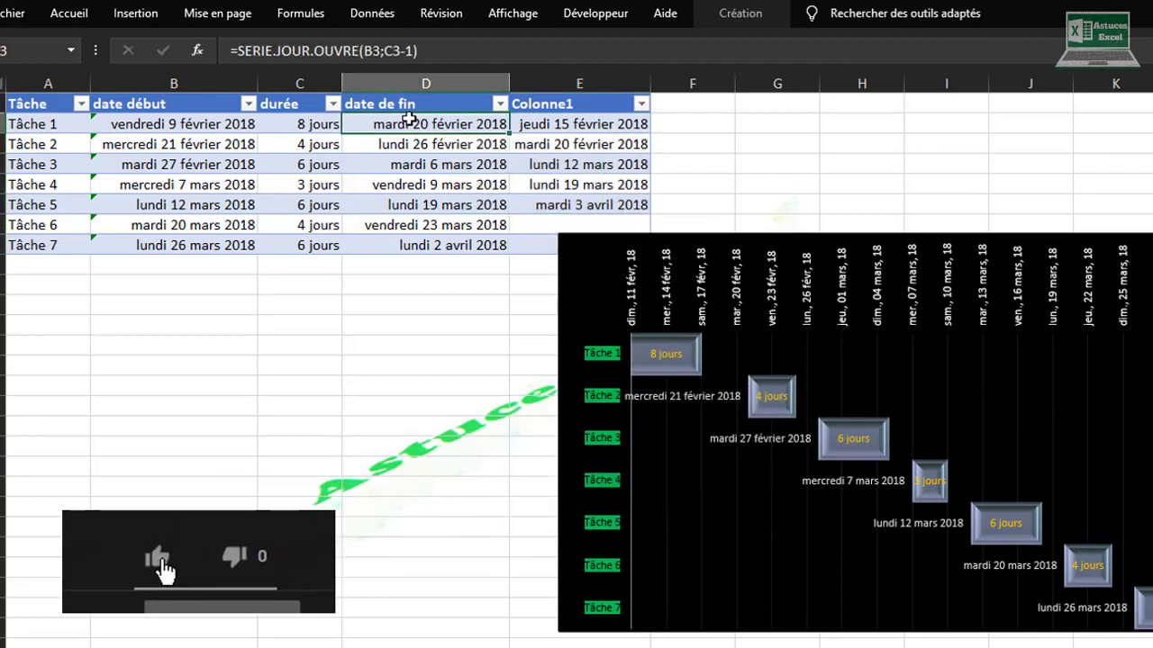
pyautogui.doubleClick(410, 119)
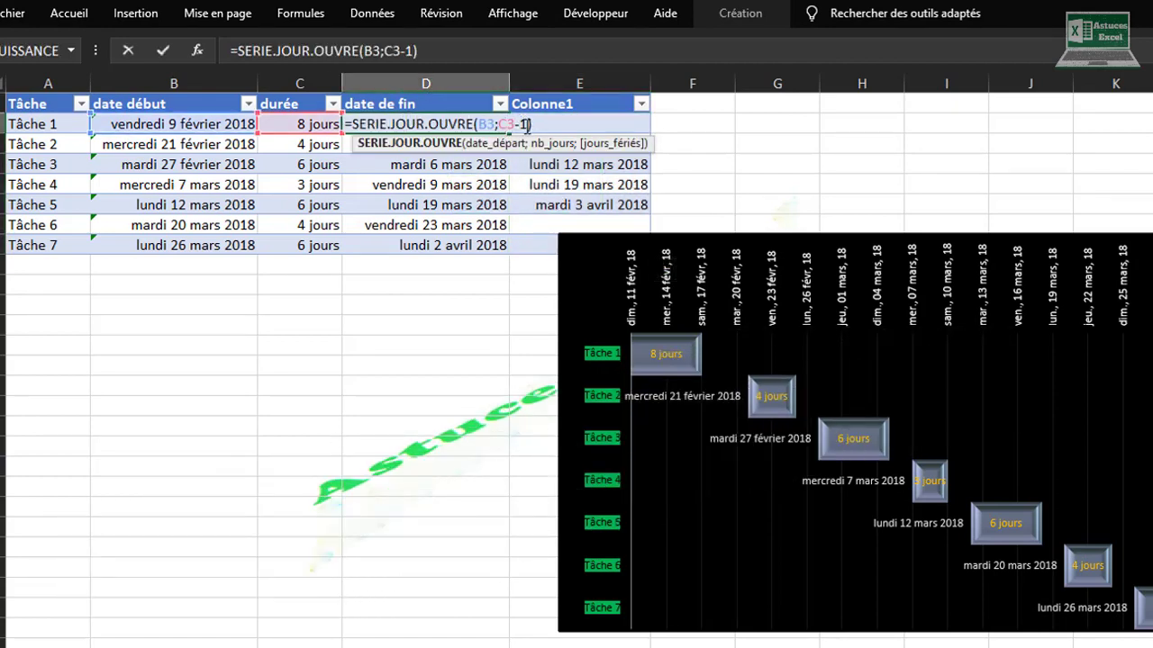
pyautogui.click(526, 125)
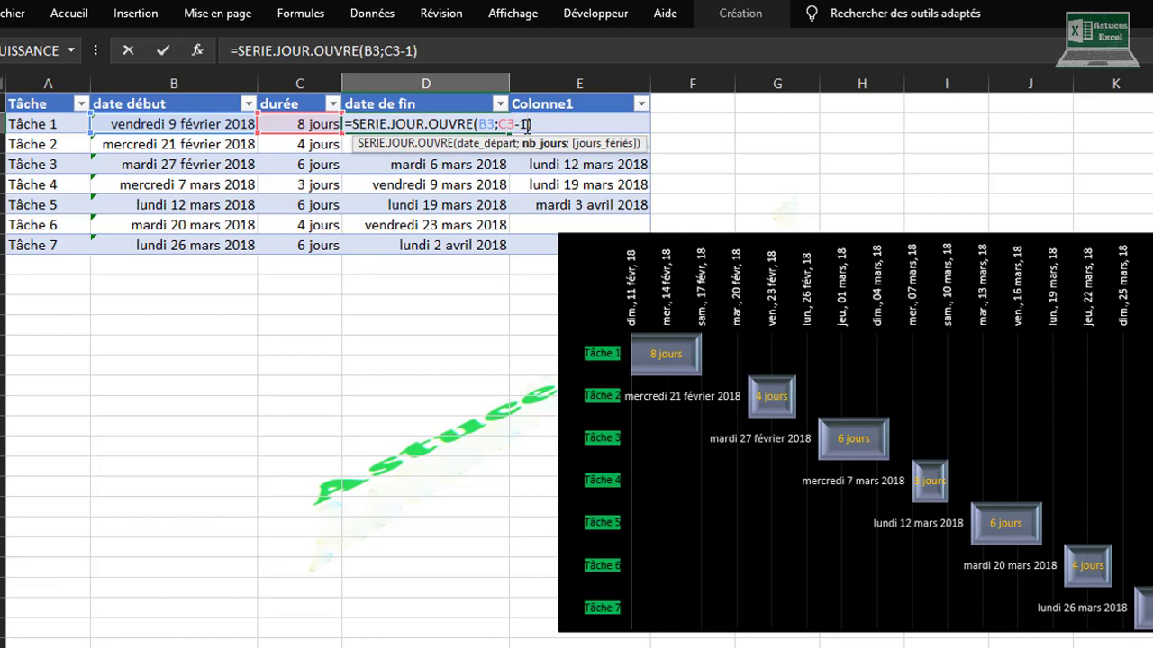
pyautogui.write(';')
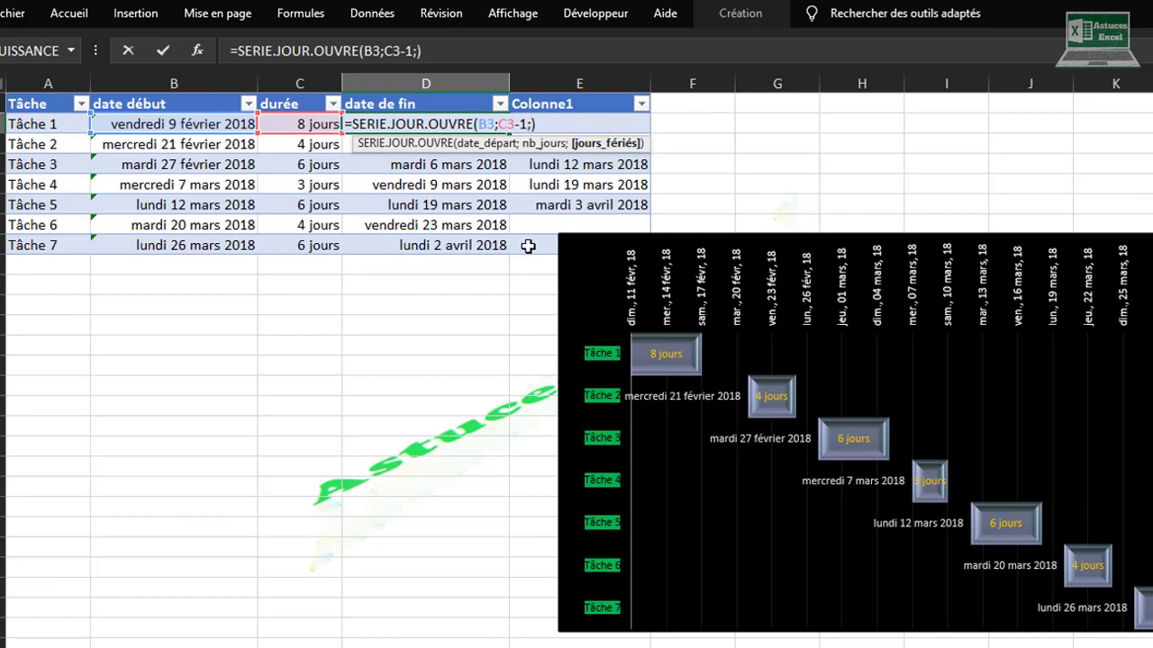
pyautogui.moveTo(525, 244); pyautogui.dragTo(537, 125)
pyautogui.press('Return')
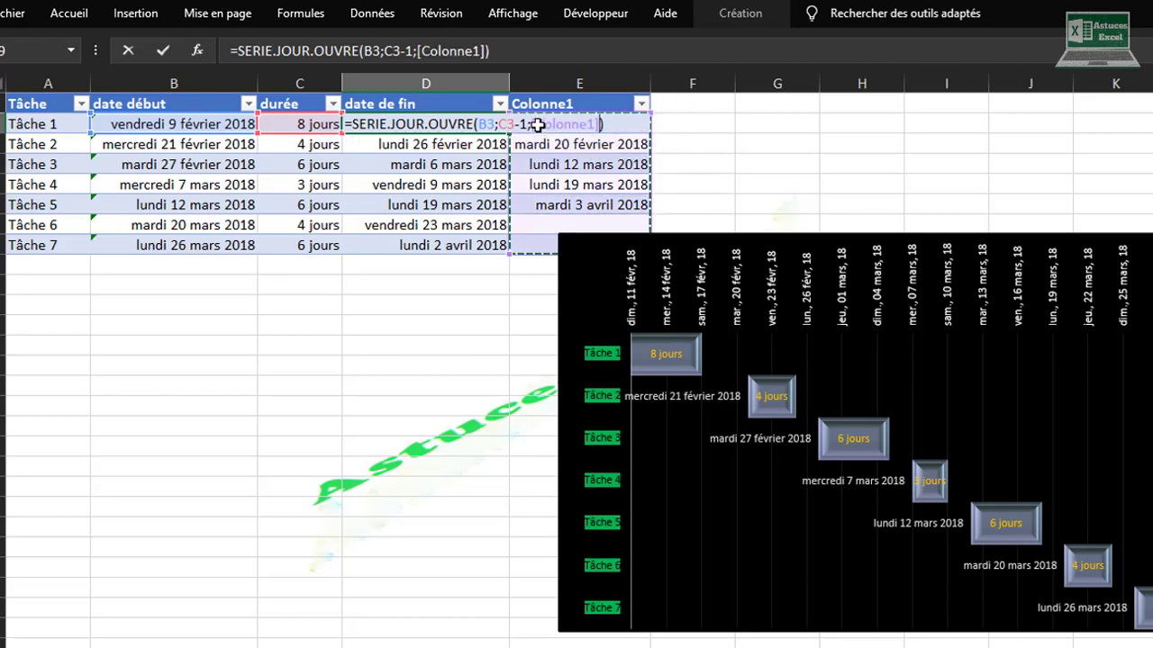
pyautogui.press('Return')
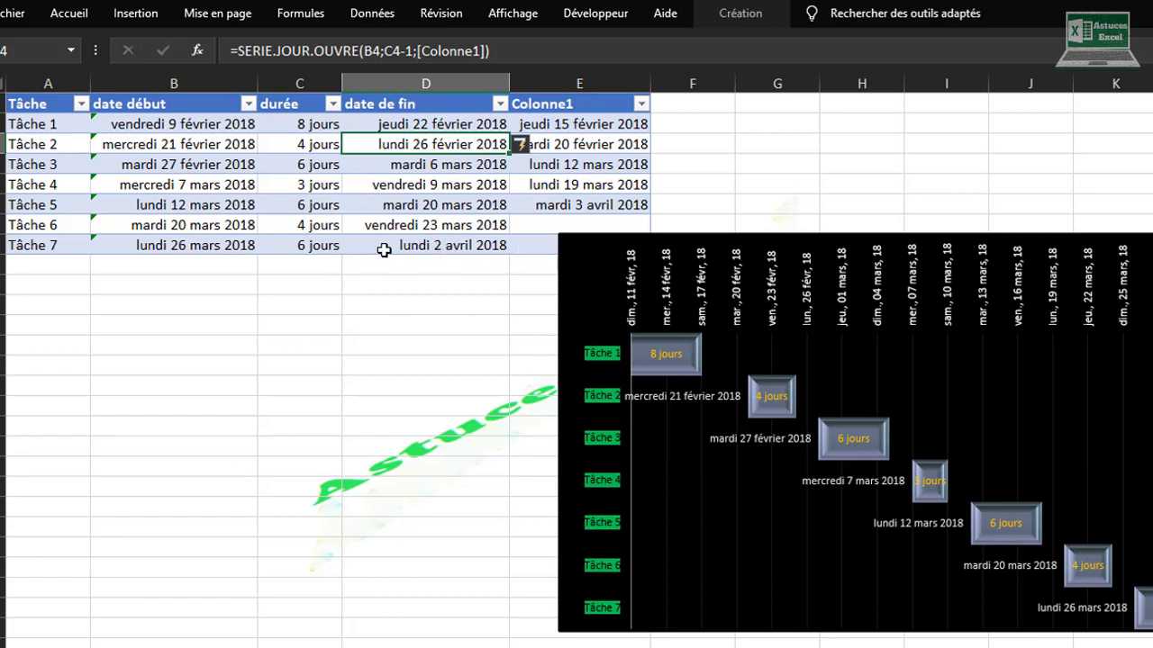
# Step: Set the durée of Tâche 7 in C9 to 7 days
pyautogui.click(299, 247)
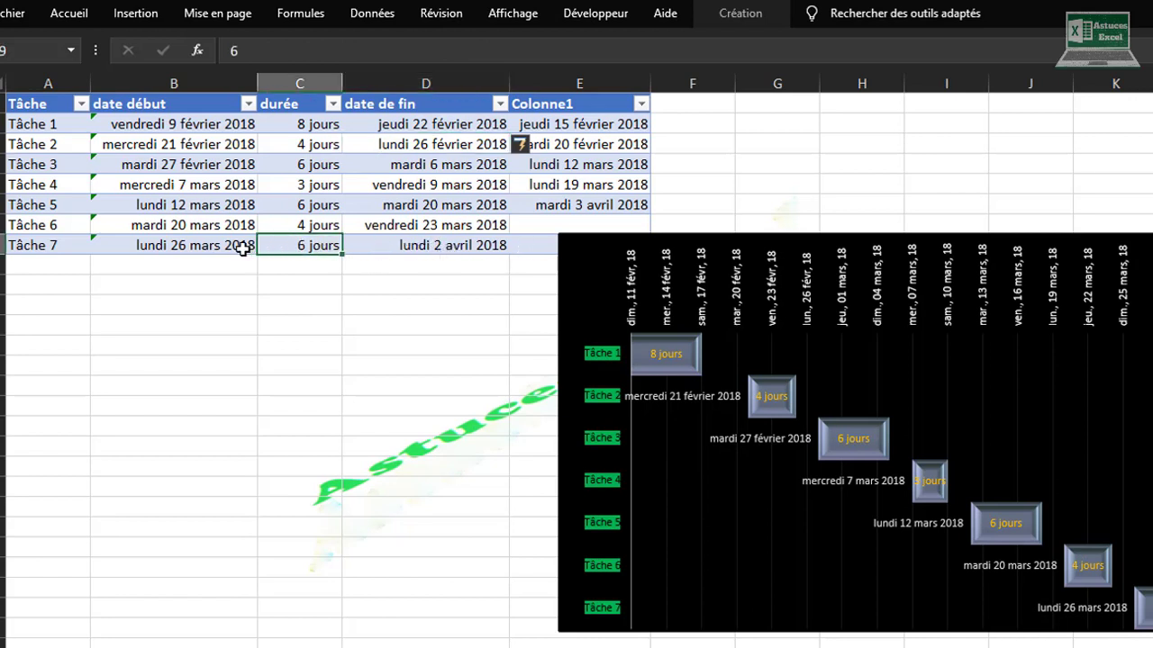
pyautogui.write('7')
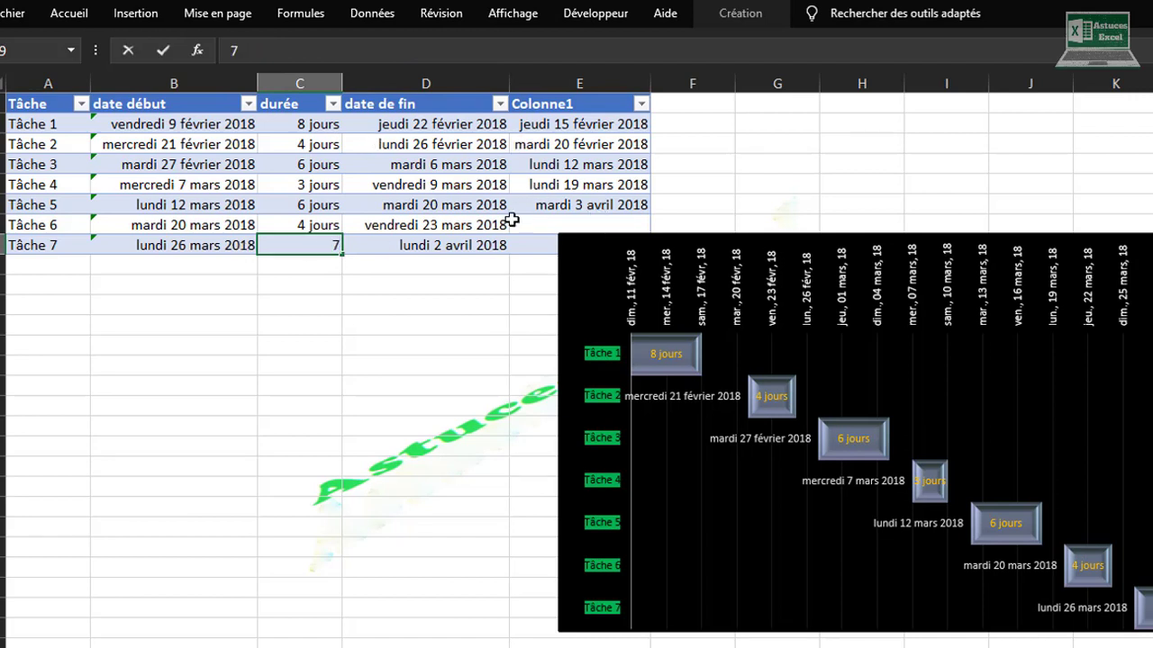
pyautogui.press('Return')
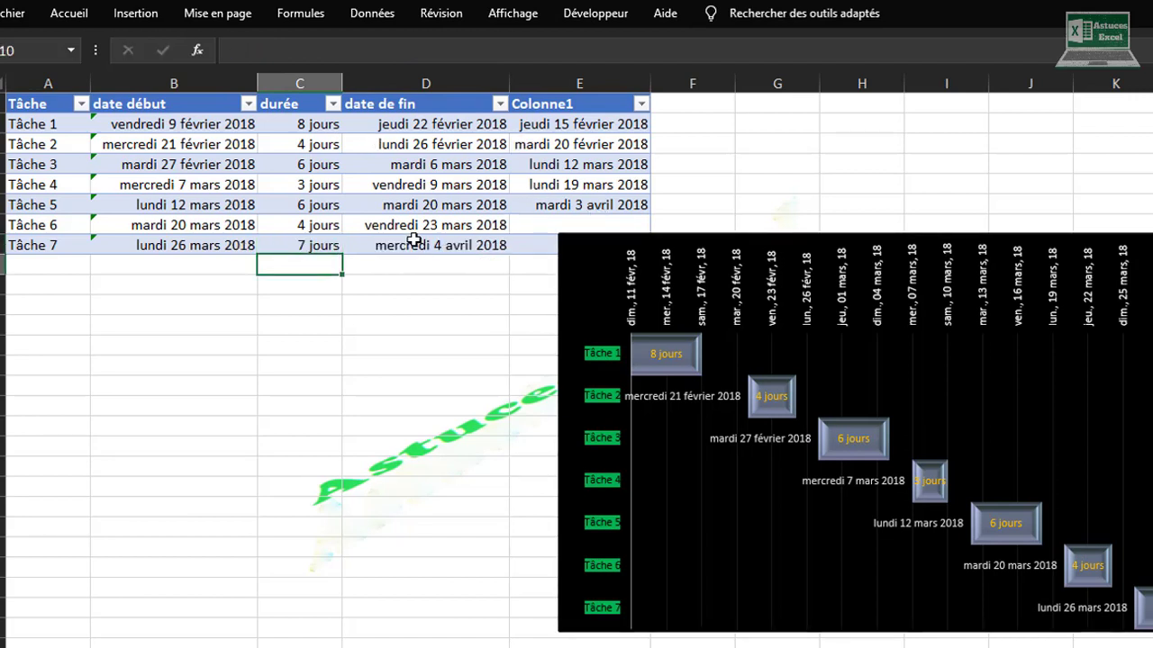